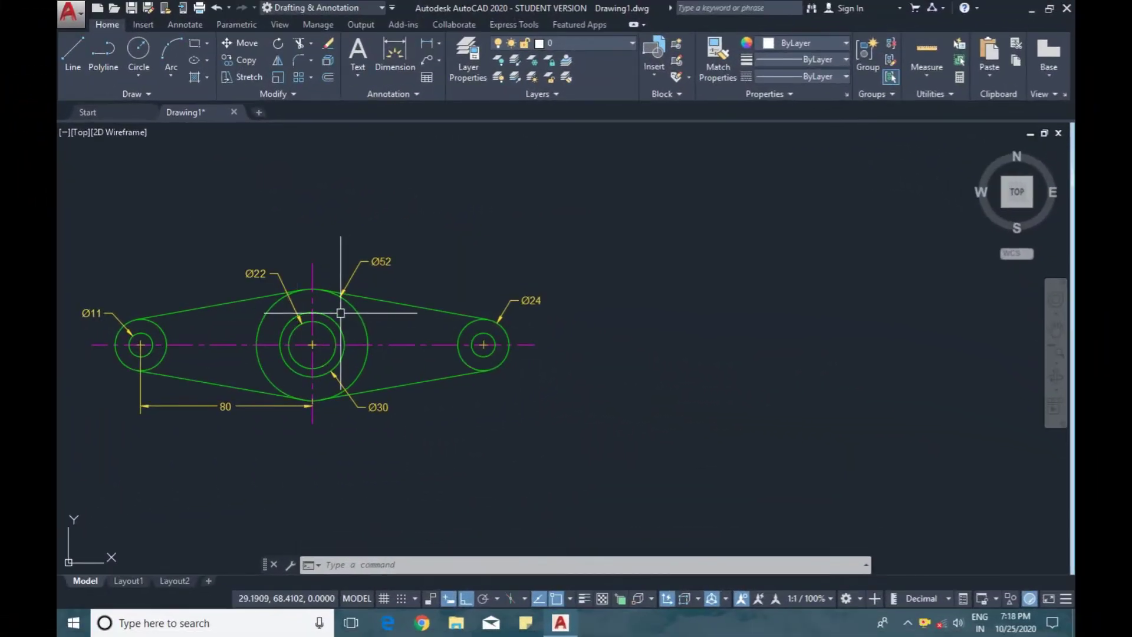
# Draw a Ø52 circle to the right of the reference lever
pyautogui.click(353, 309)
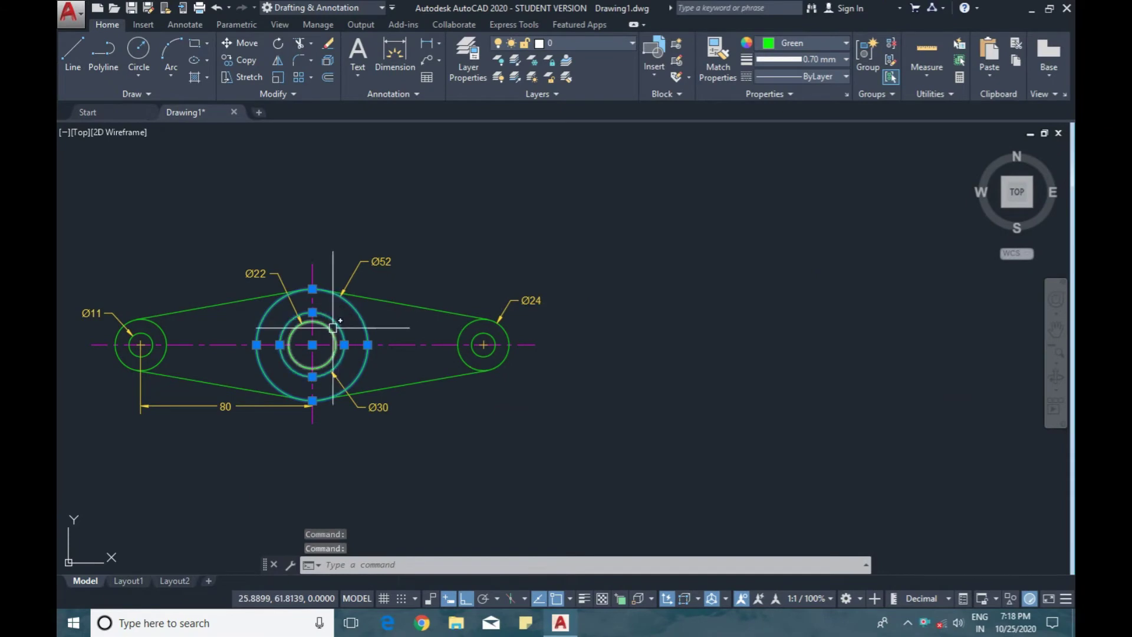
pyautogui.press('Escape')
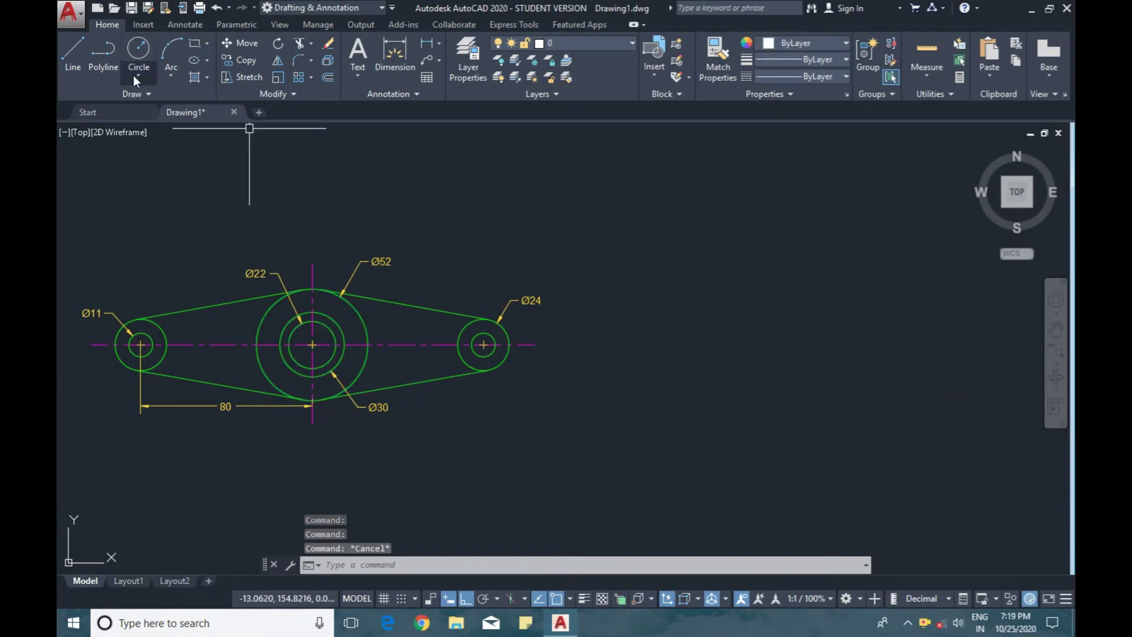
pyautogui.write('c')
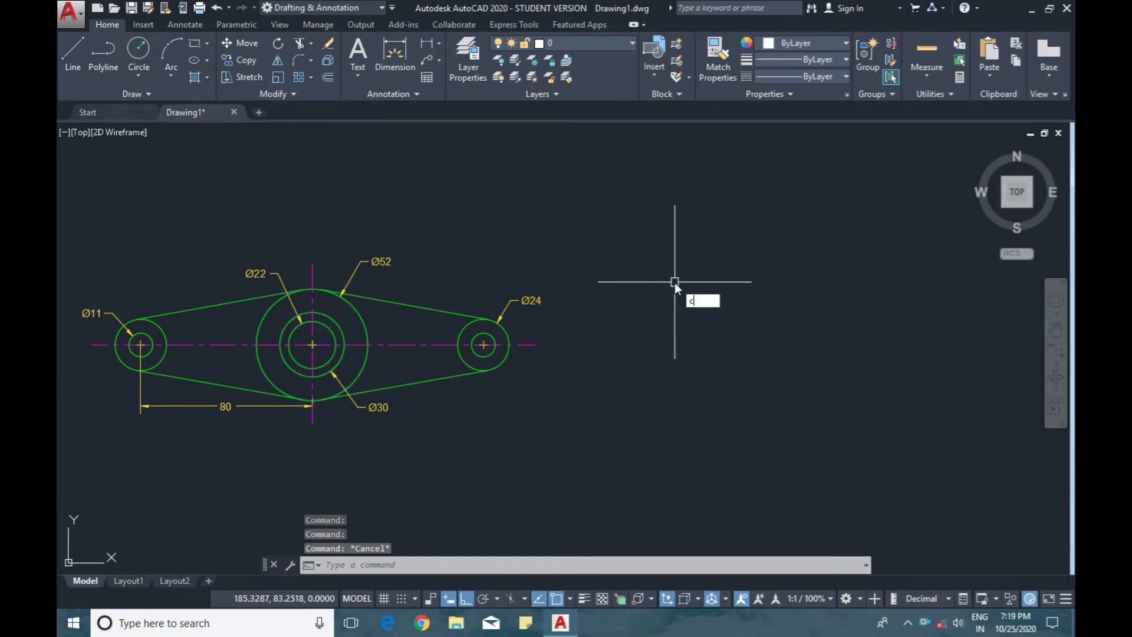
pyautogui.press('Return')
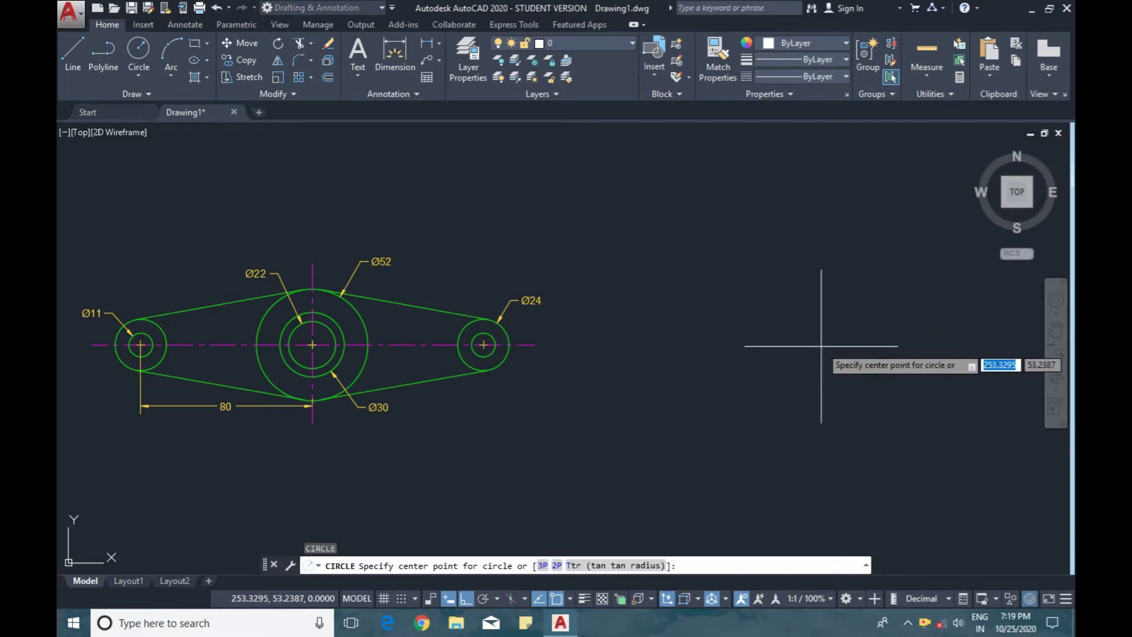
pyautogui.click(816, 345)
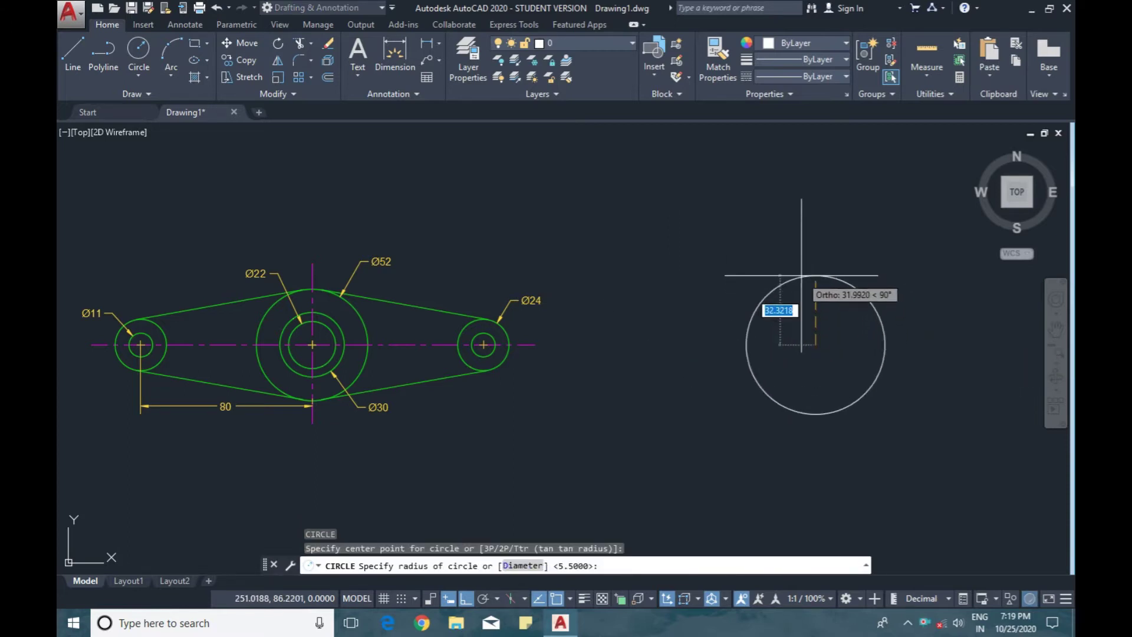
pyautogui.press('Return')
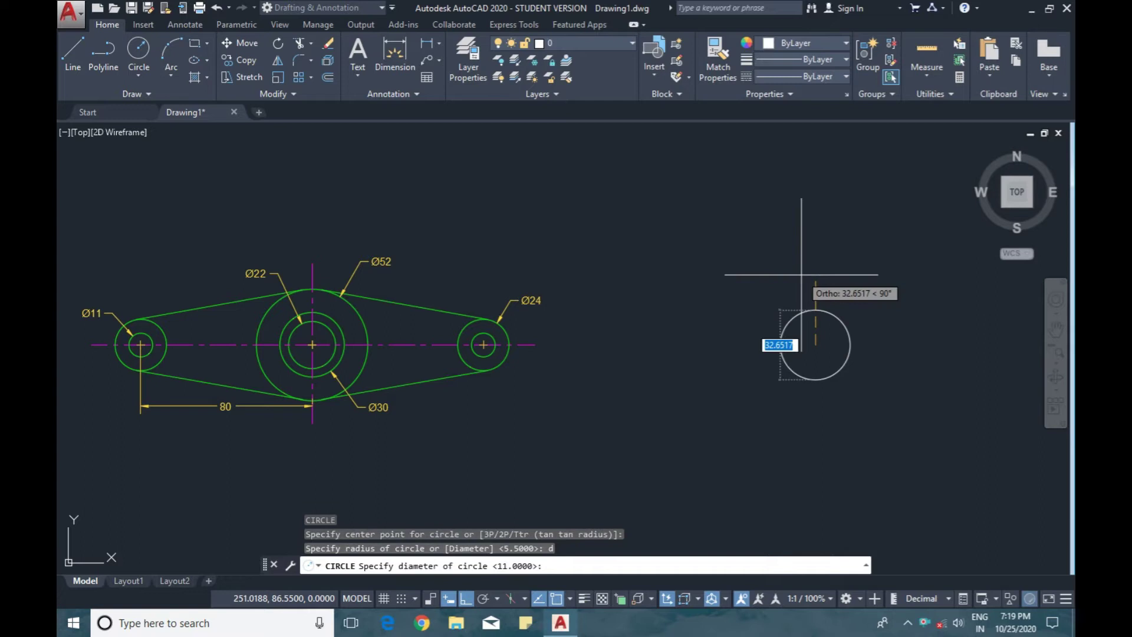
pyautogui.press('Return')
# Add concentric Ø22 and Ø30 circles at the same centre
pyautogui.press('Return')
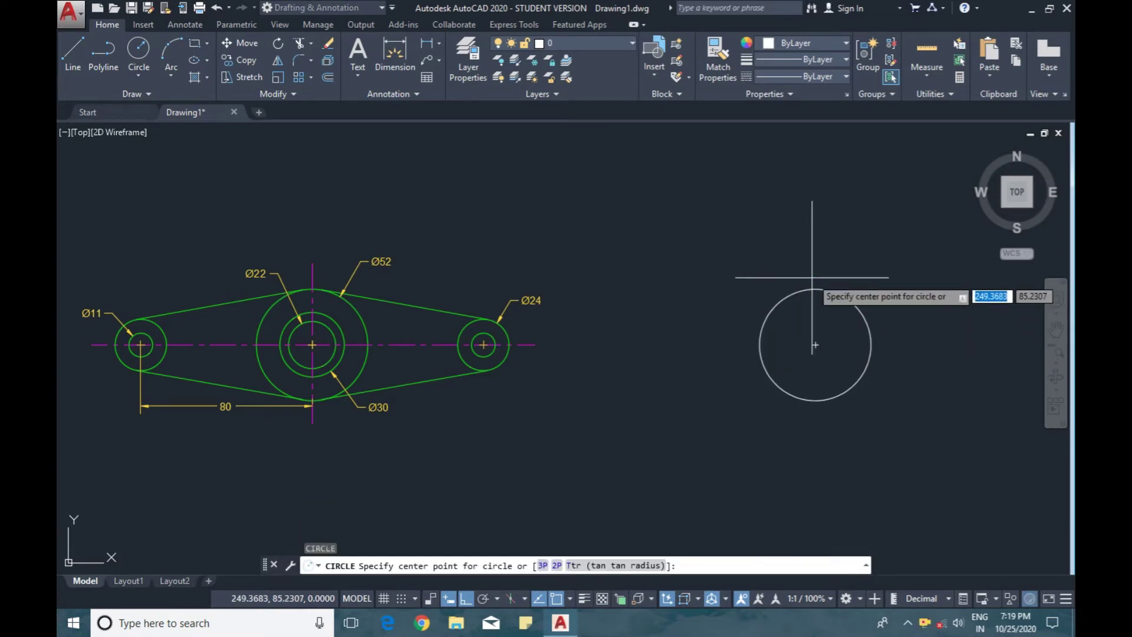
pyautogui.click(817, 345)
pyautogui.write('d')
pyautogui.press('Return')
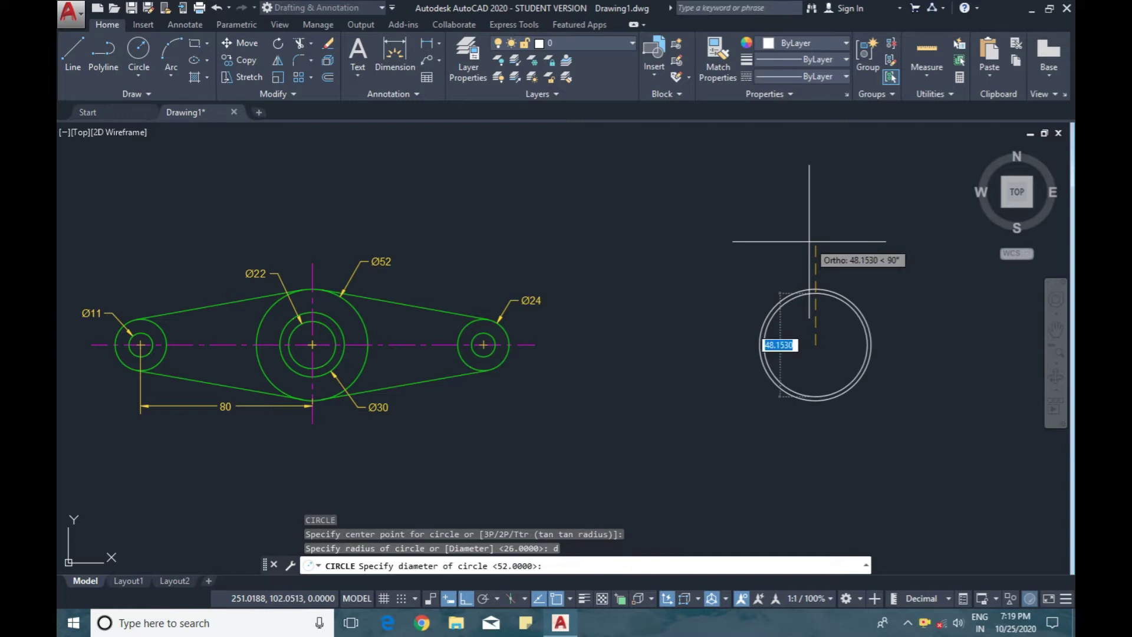
pyautogui.write('22')
pyautogui.press('Return')
pyautogui.press('Return')
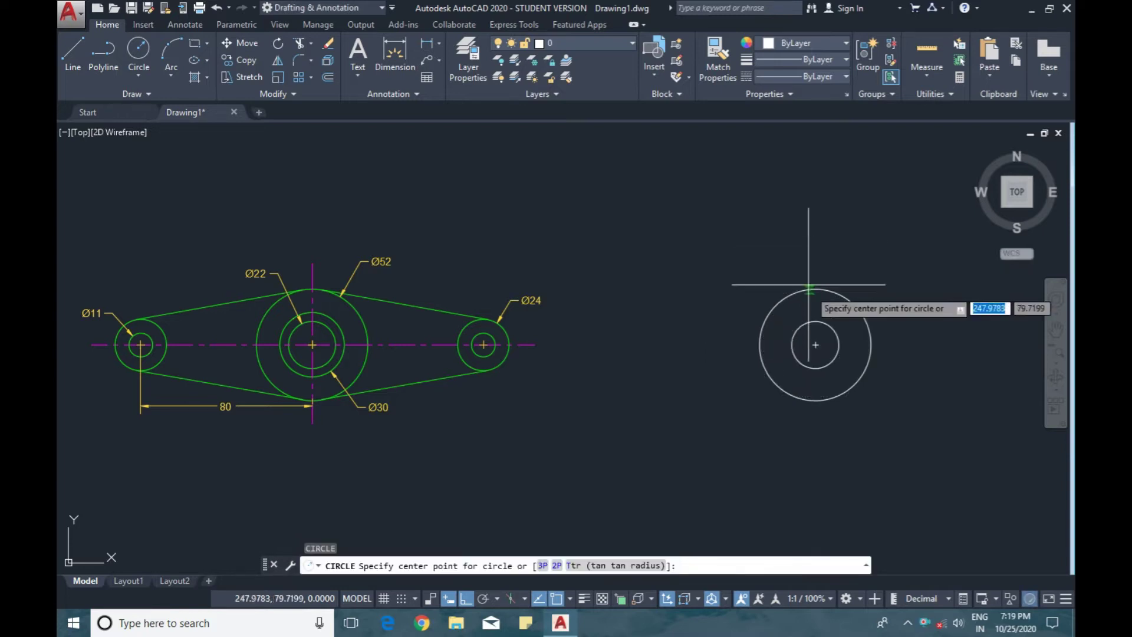
pyautogui.click(816, 345)
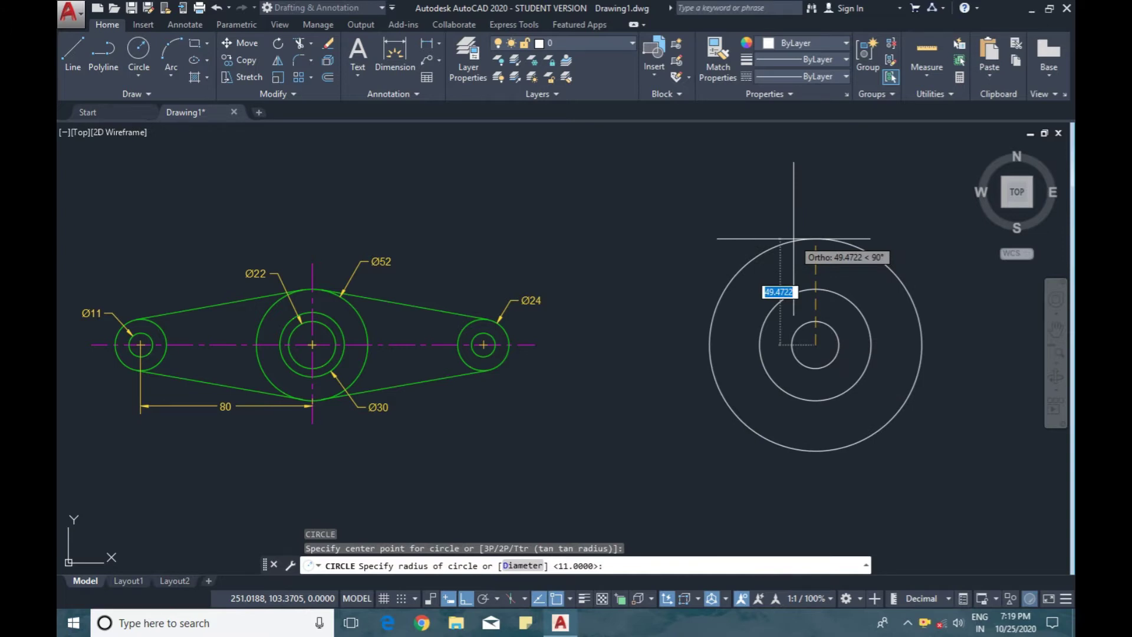
pyautogui.press('Return')
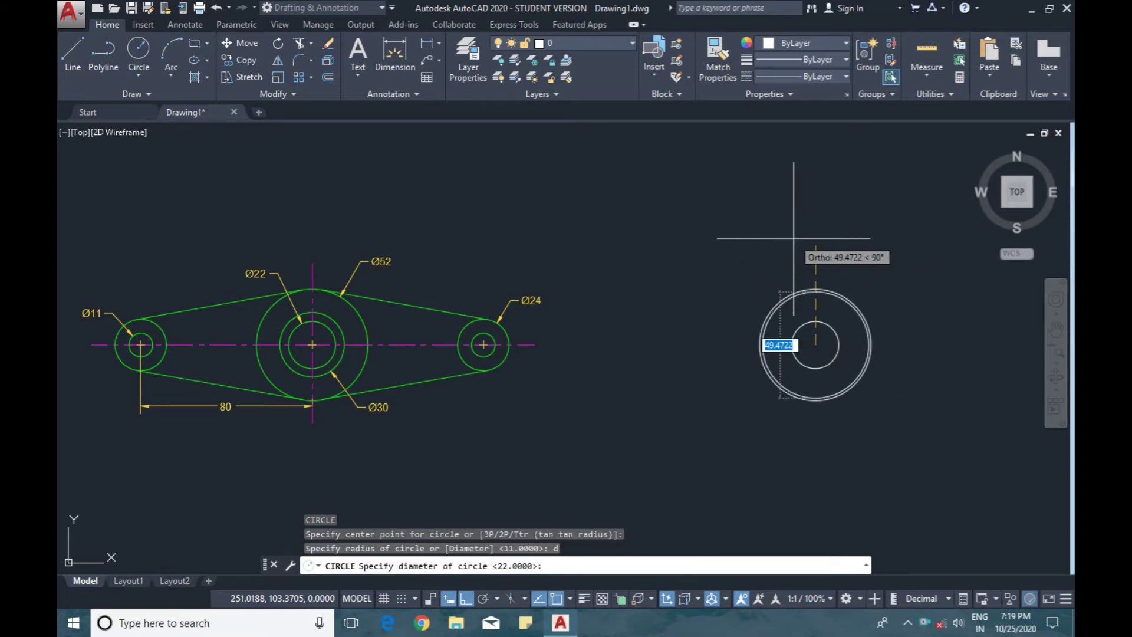
pyautogui.write('30')
pyautogui.press('Return')
# Inspect the reference lever's centre lines by selecting them
pyautogui.moveTo(355, 334)
pyautogui.mouseDown(button='middle')
pyautogui.moveTo(295, 331)
pyautogui.moveTo(352, 353)
pyautogui.mouseUp(button='middle')
pyautogui.click(325, 342)
pyautogui.click(254, 278)
pyautogui.press('Escape')
pyautogui.click(217, 338)
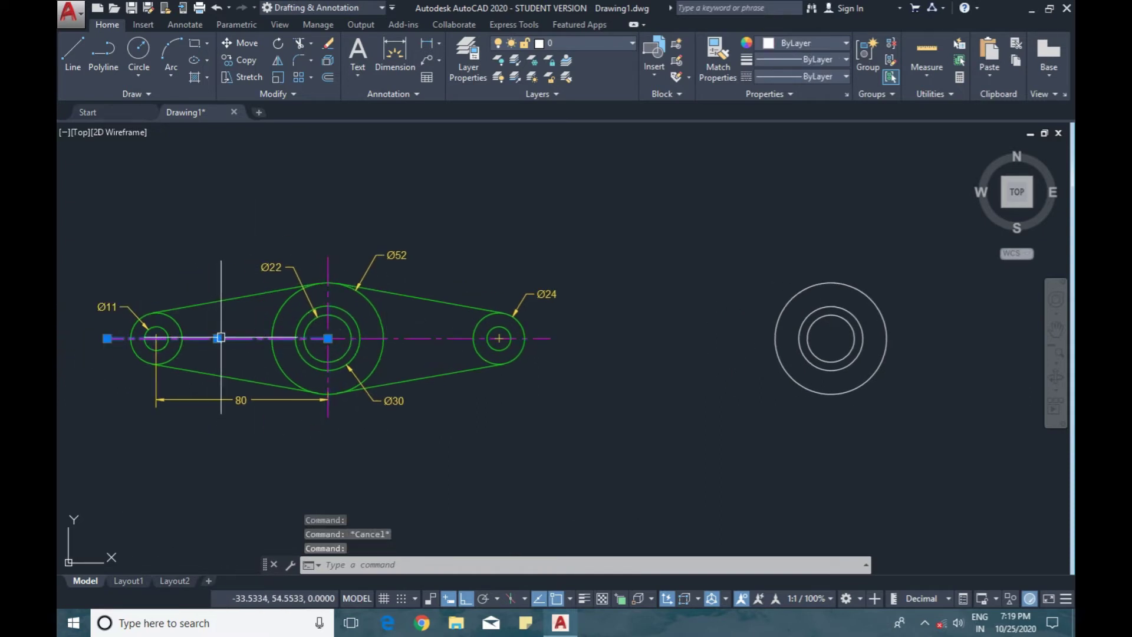
pyautogui.click(248, 402)
# Draw an 80-unit horizontal line left from the concentric circles' centre
pyautogui.press('Escape')
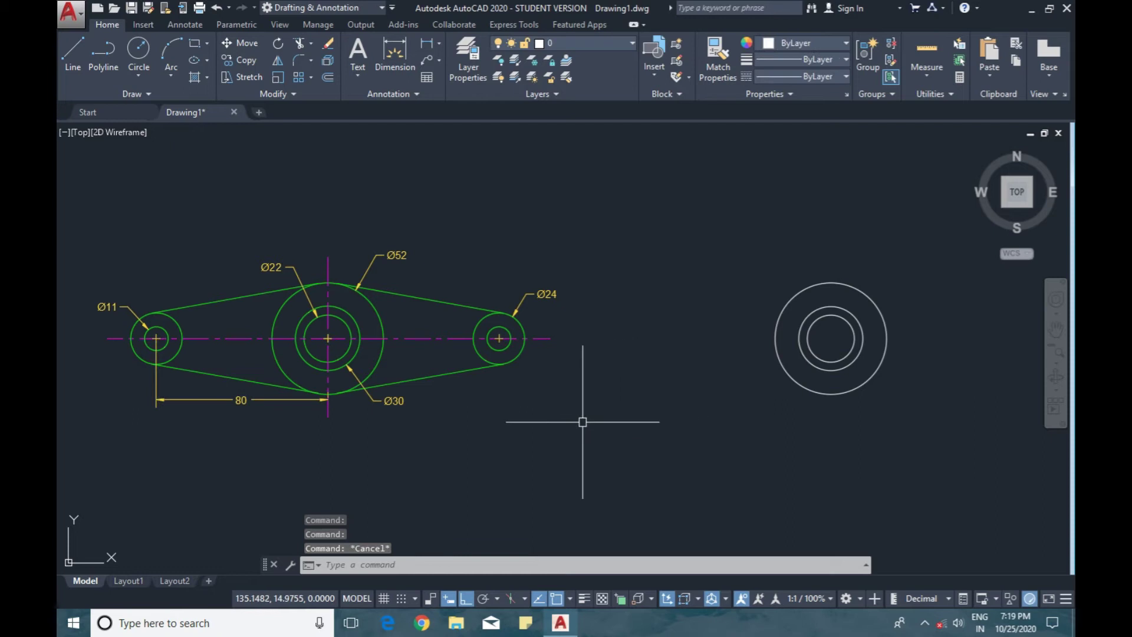
pyautogui.press('Return')
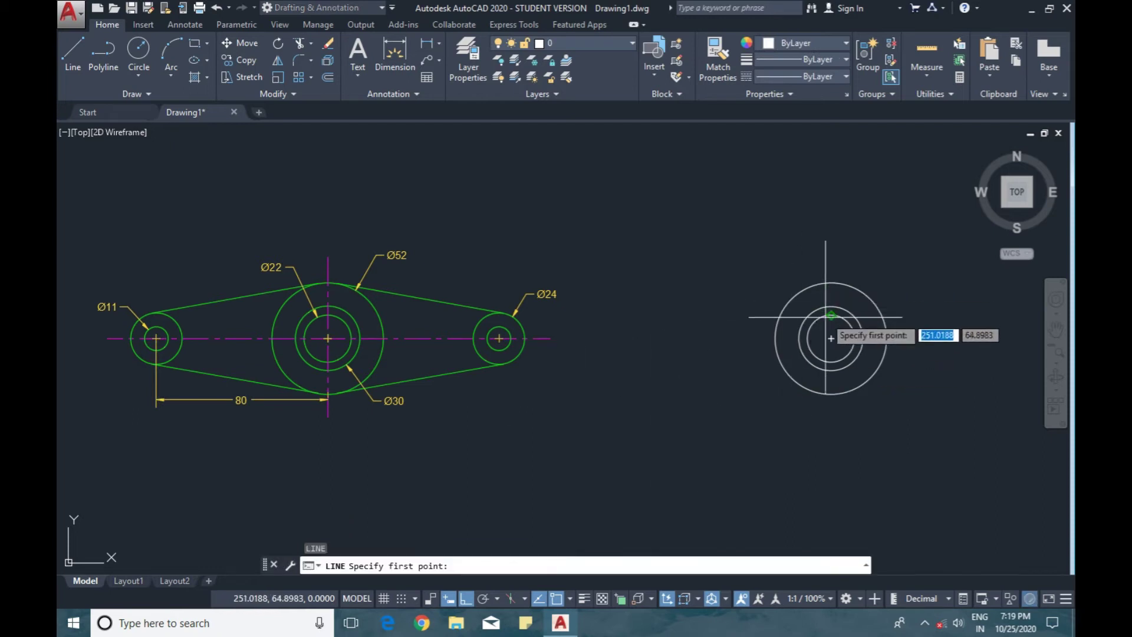
pyautogui.click(831, 338)
pyautogui.write('80')
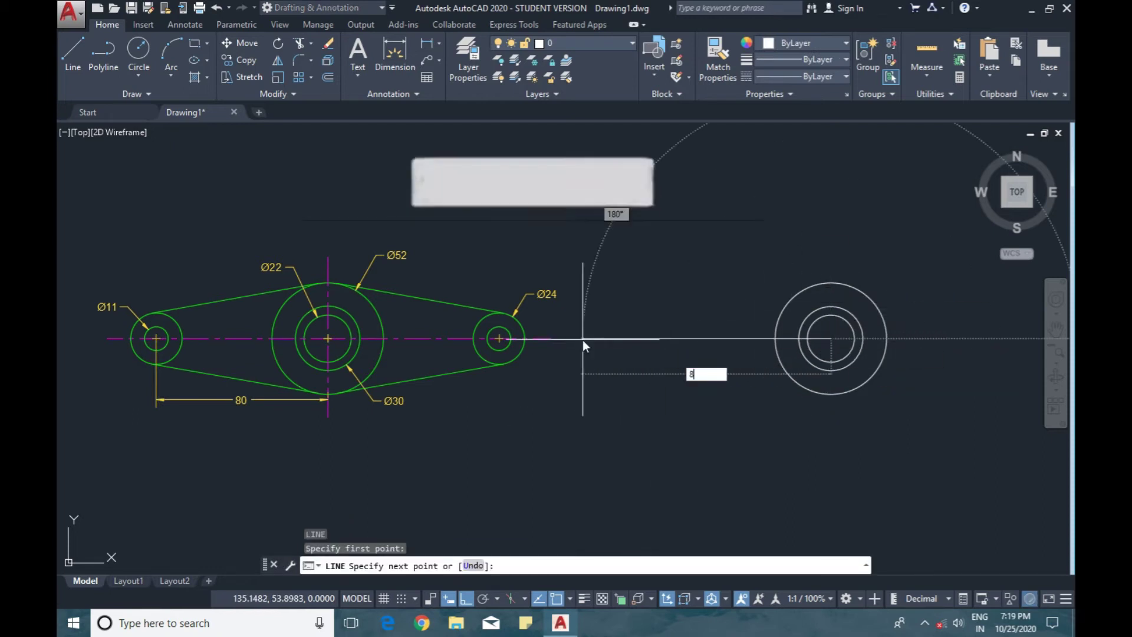
pyautogui.press('Return')
pyautogui.scroll(2, 653, 438)
pyautogui.scroll(-2, 652, 438)
pyautogui.press('Escape')
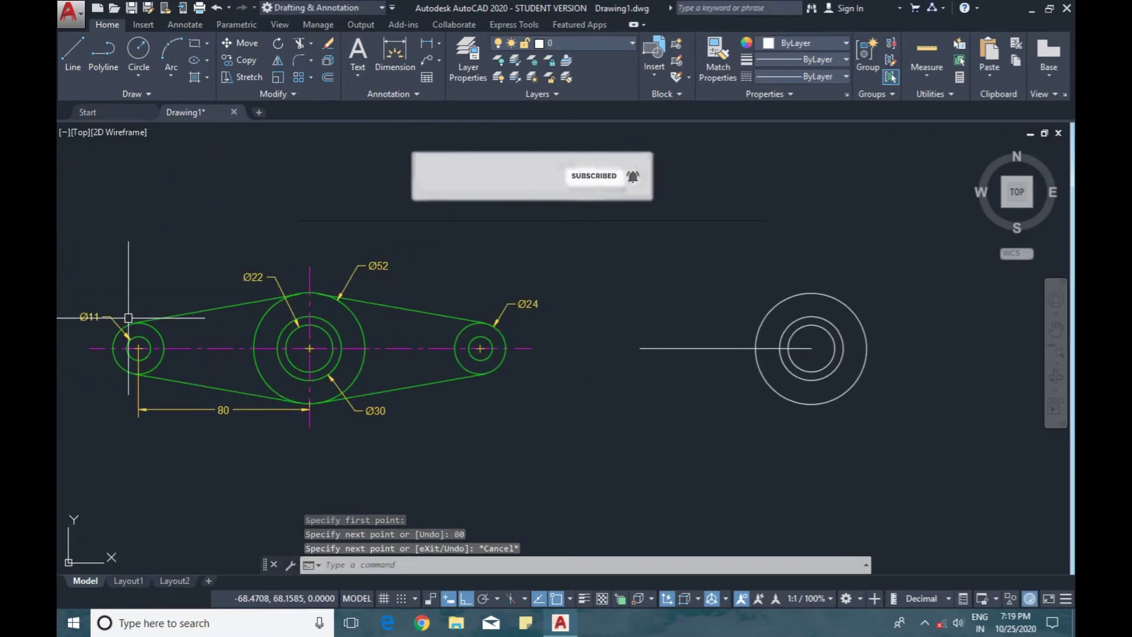
# Check the reference's left end circle and clear stray selections
pyautogui.click(160, 346)
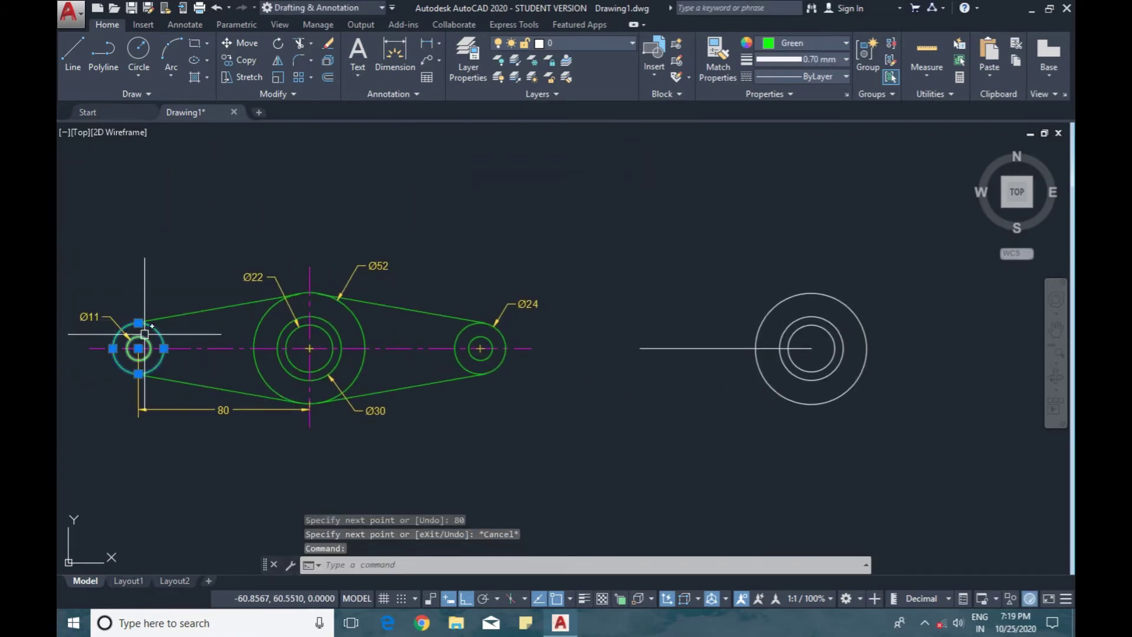
pyautogui.press('Escape')
pyautogui.click(535, 326)
pyautogui.press('Escape')
pyautogui.click(78, 332)
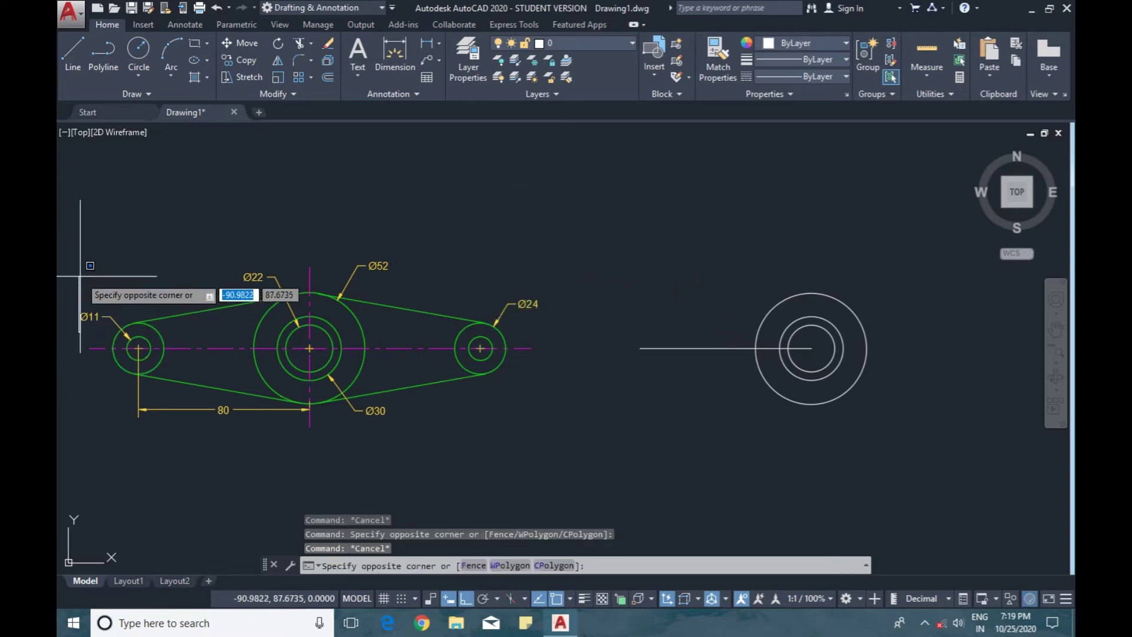
pyautogui.press('Escape')
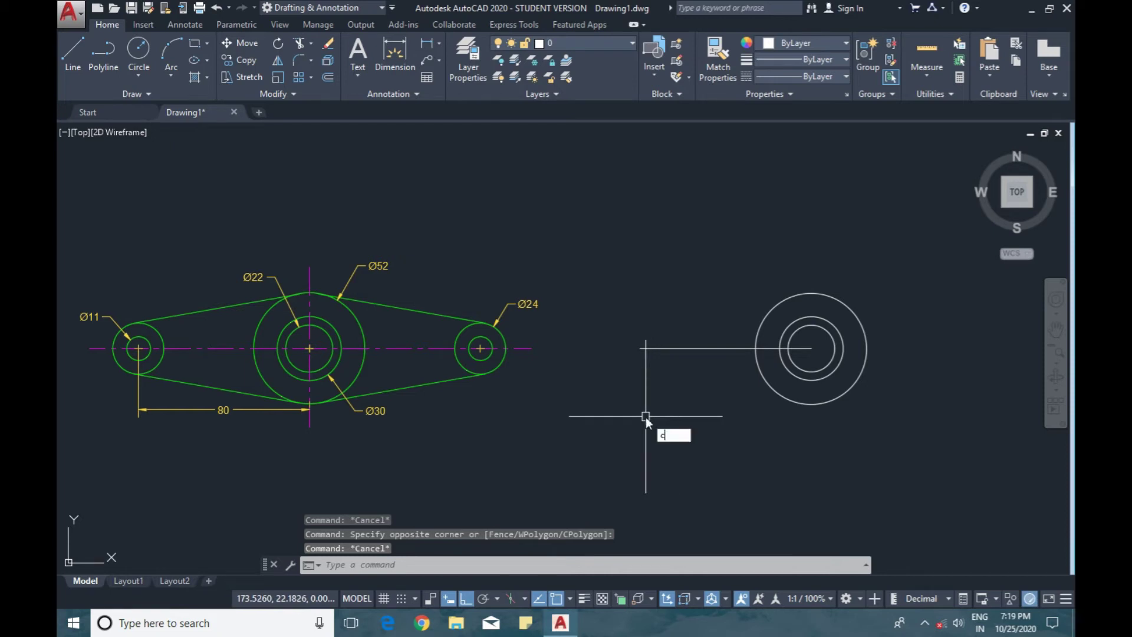
# Draw concentric Ø24 and Ø11 circles at the line's left end
pyautogui.press('Return')
pyautogui.click(640, 349)
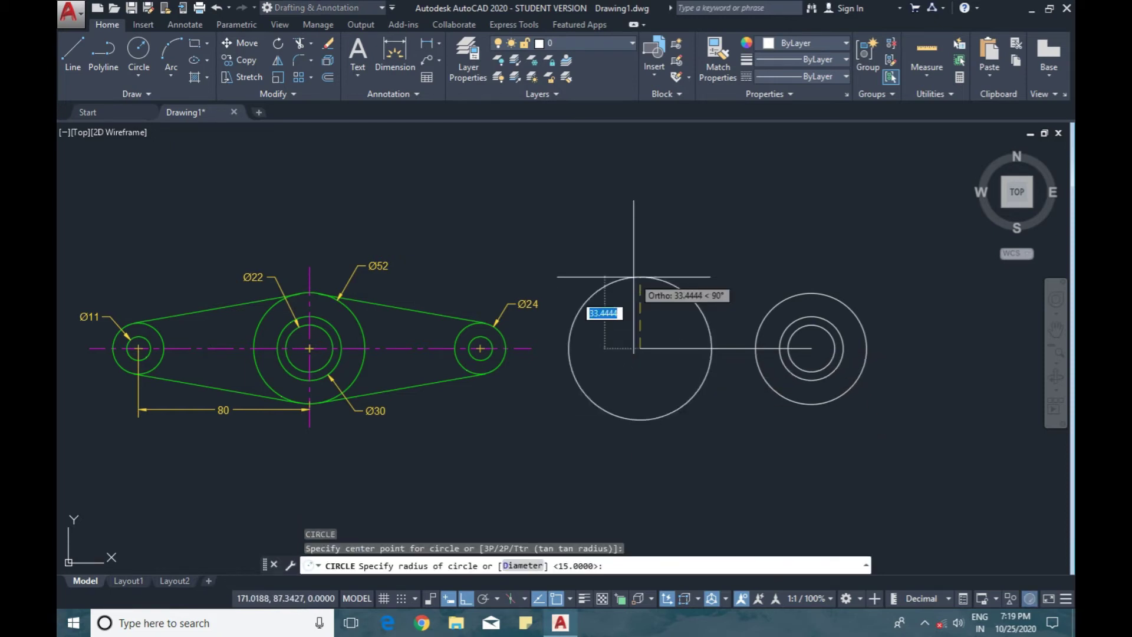
pyautogui.press('Return')
pyautogui.write('24')
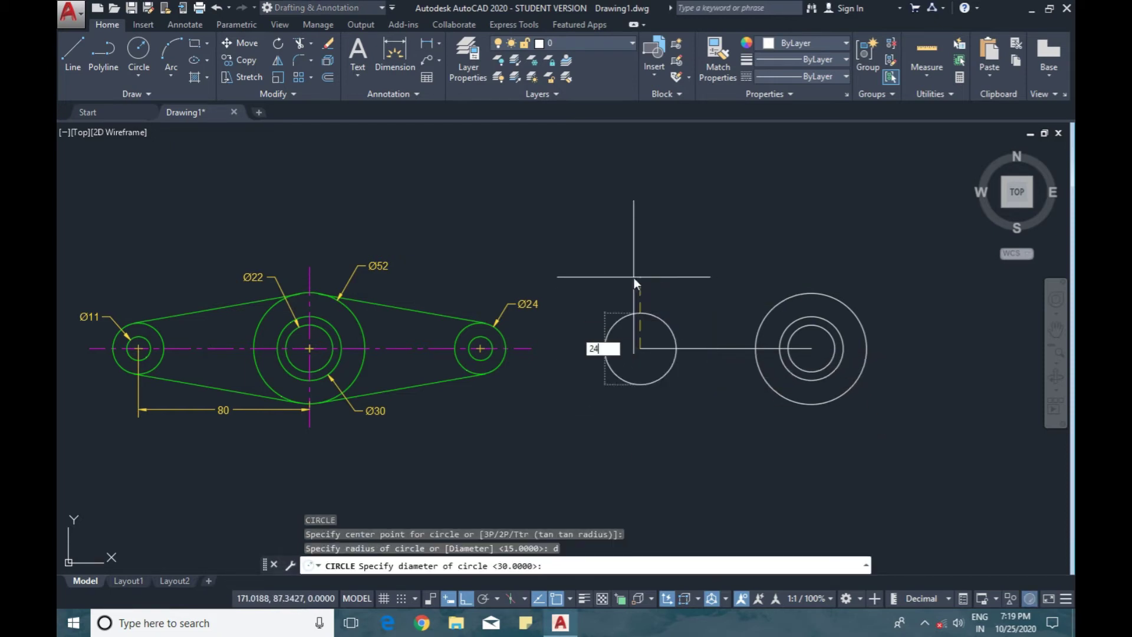
pyautogui.press('Return')
pyautogui.press('Return')
pyautogui.click(640, 348)
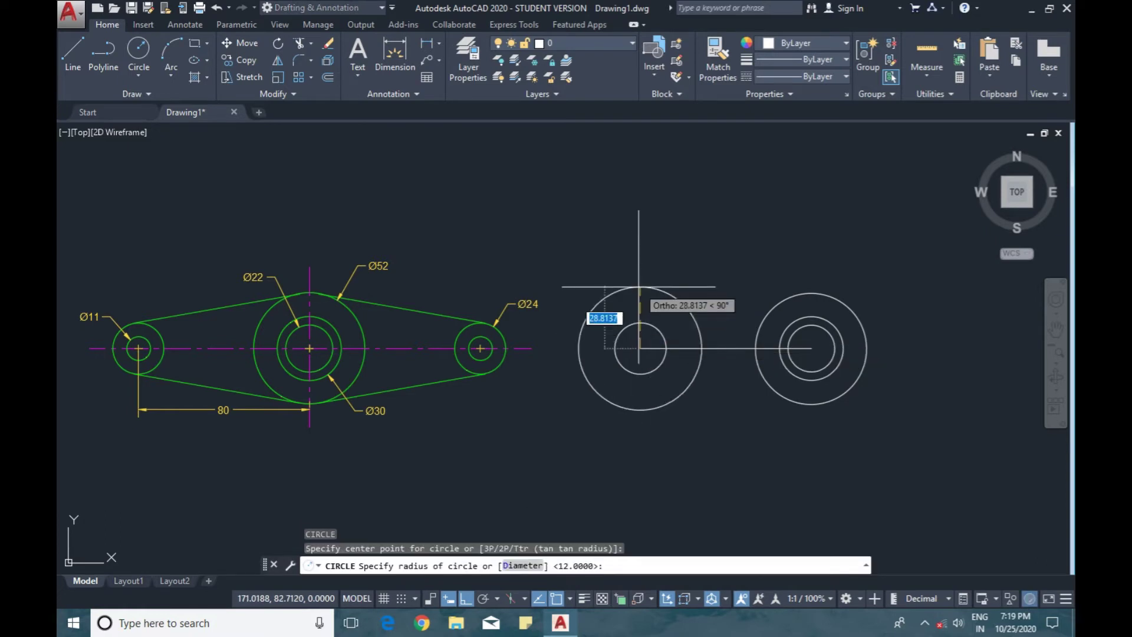
pyautogui.press('Return')
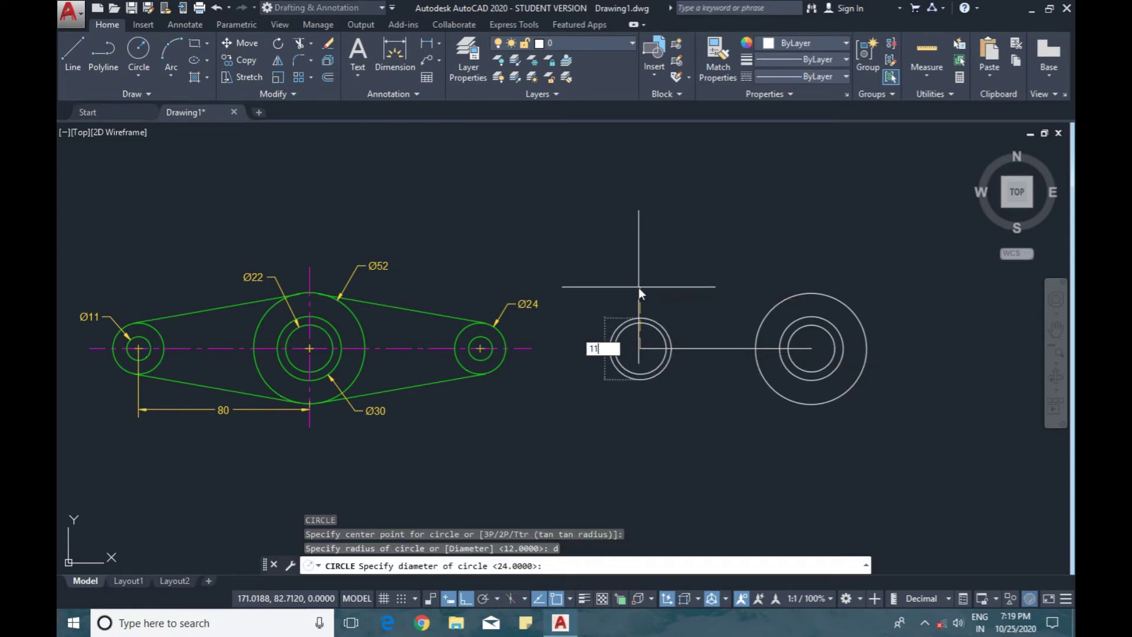
pyautogui.press('Return')
# Mirror the two left circles across the large circle's vertical axis, keeping the originals
pyautogui.scroll(-3, 654, 401)
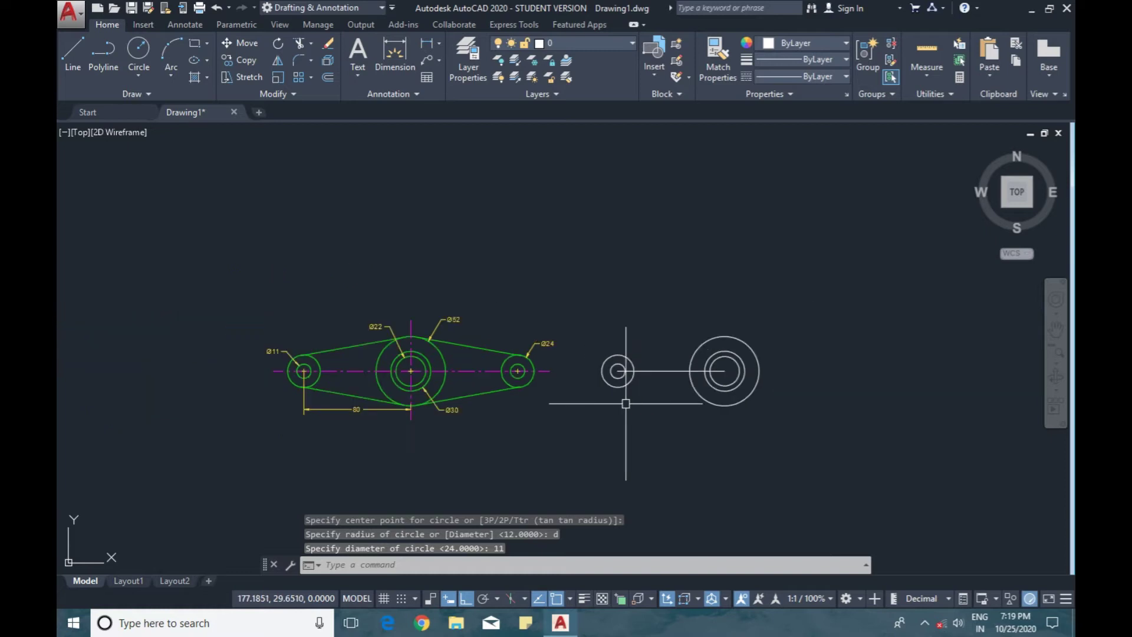
pyautogui.scroll(2, 678, 377)
pyautogui.click(553, 346)
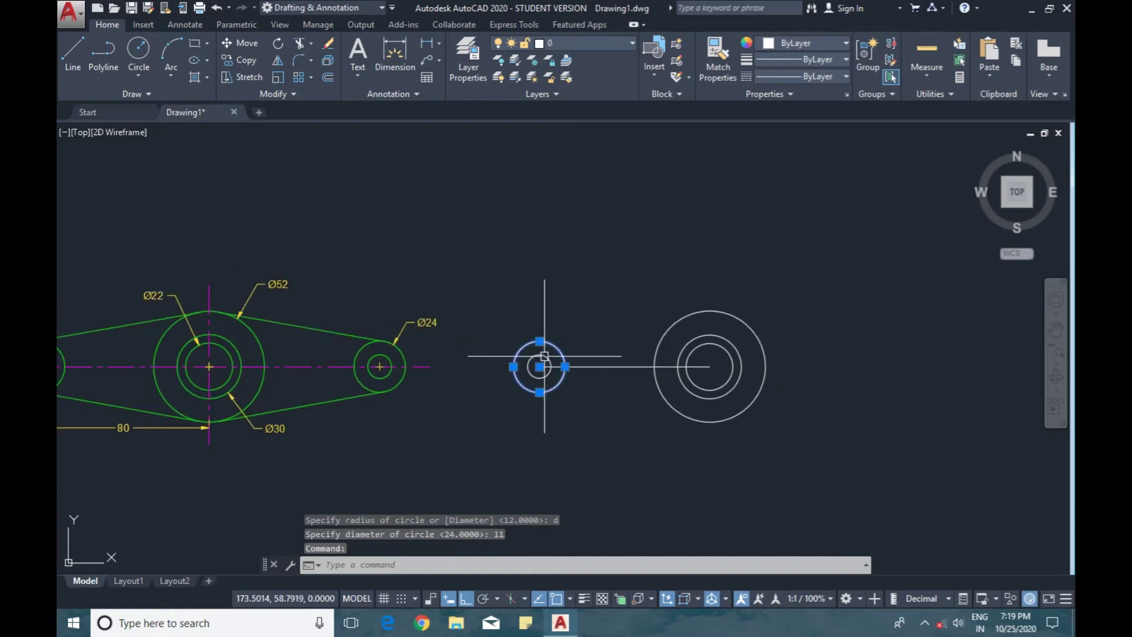
pyautogui.scroll(-2, 544, 356)
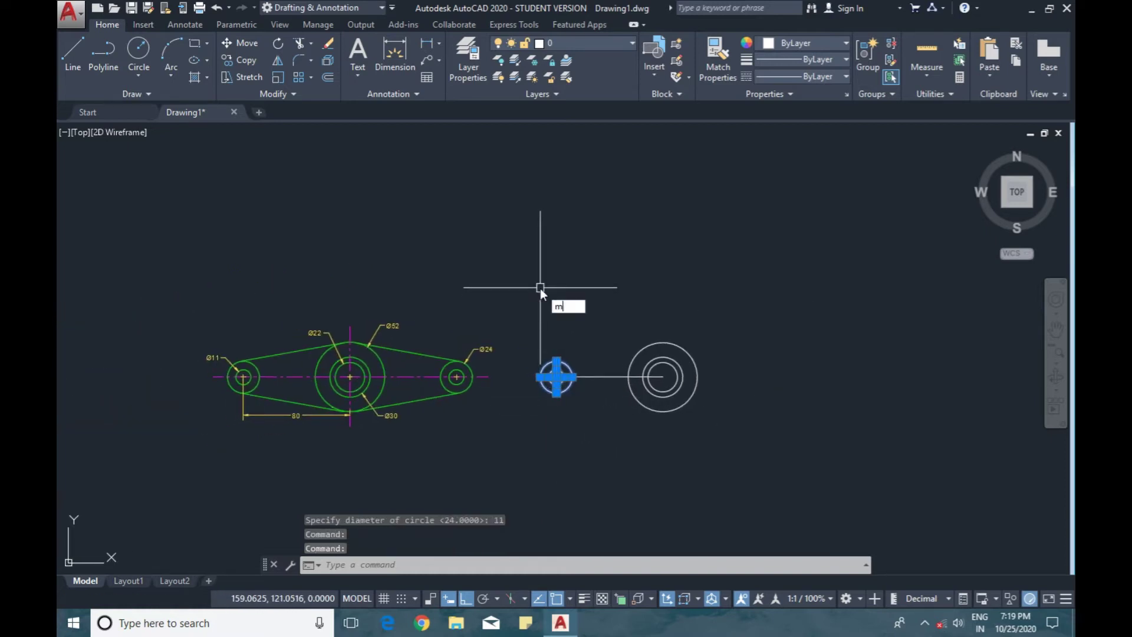
pyautogui.press('Return')
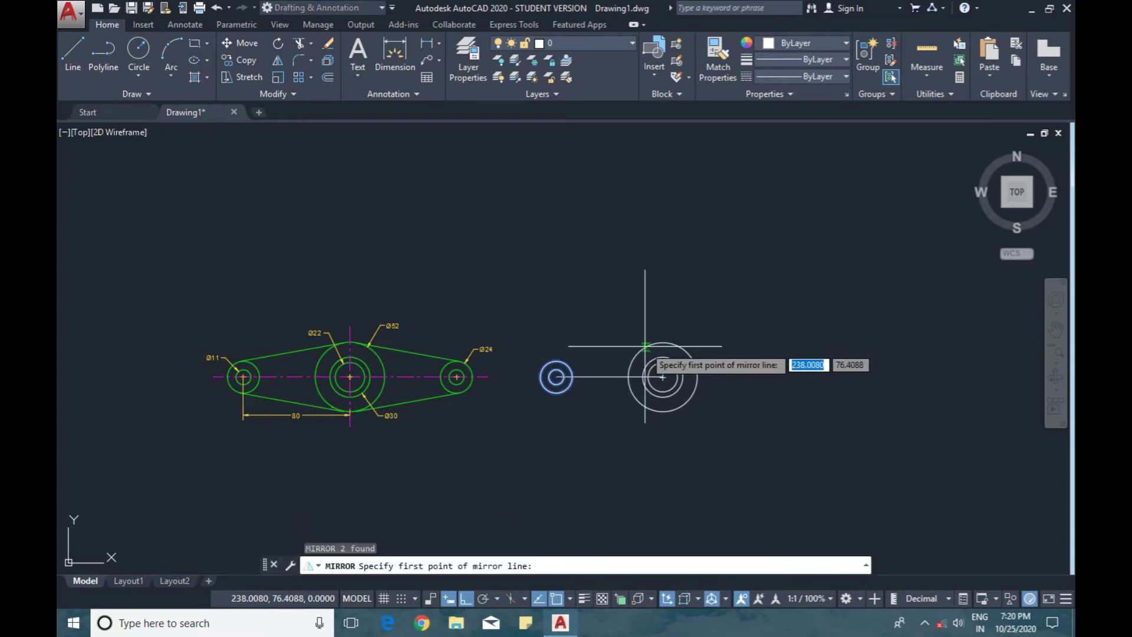
pyautogui.click(663, 342)
pyautogui.click(664, 412)
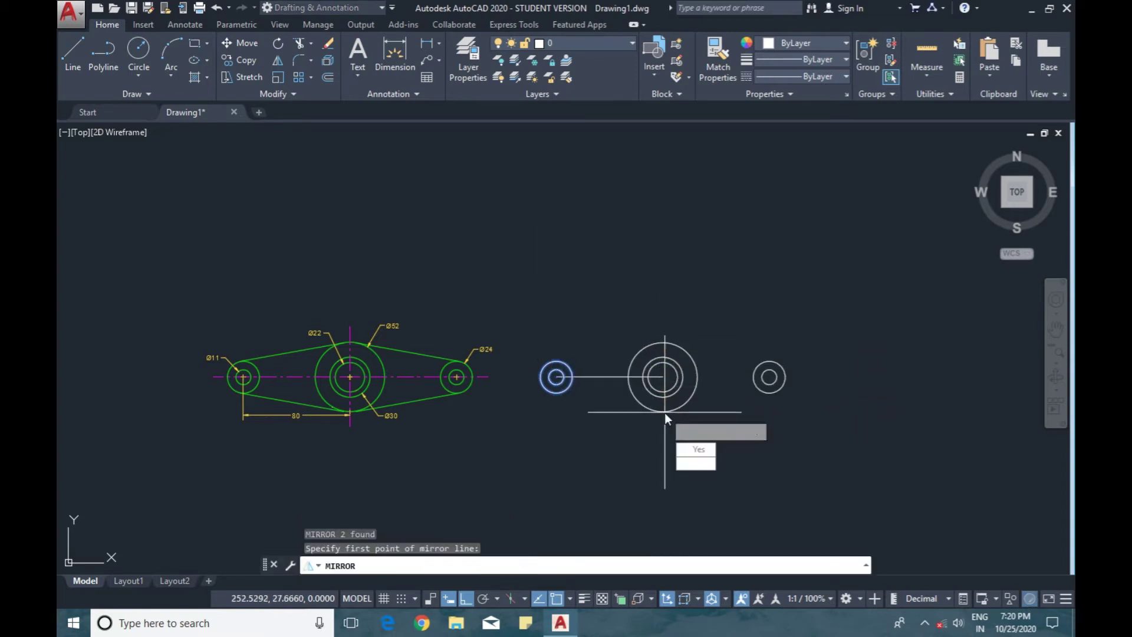
pyautogui.click(696, 463)
pyautogui.scroll(2, 664, 391)
pyautogui.scroll(-2, 664, 395)
pyautogui.scroll(2, 579, 397)
pyautogui.moveTo(453, 412); pyautogui.dragTo(555, 405, button='middle')
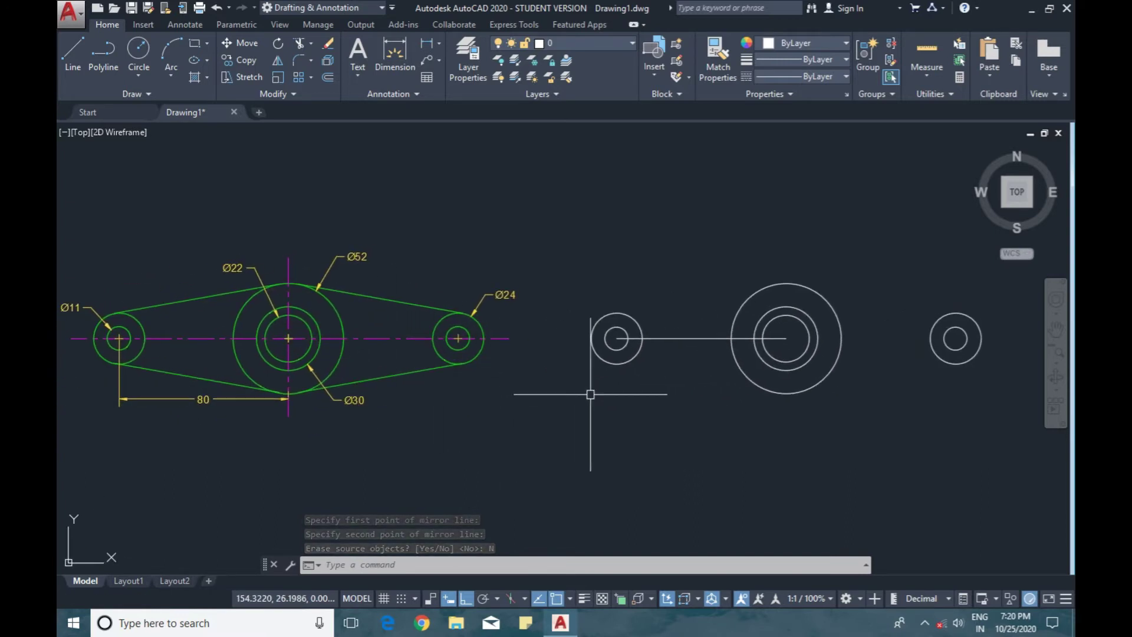
# Draw an upper tangent line from the left Ø24 circle to the Ø52 circle
pyautogui.click(194, 299)
pyautogui.click(363, 295)
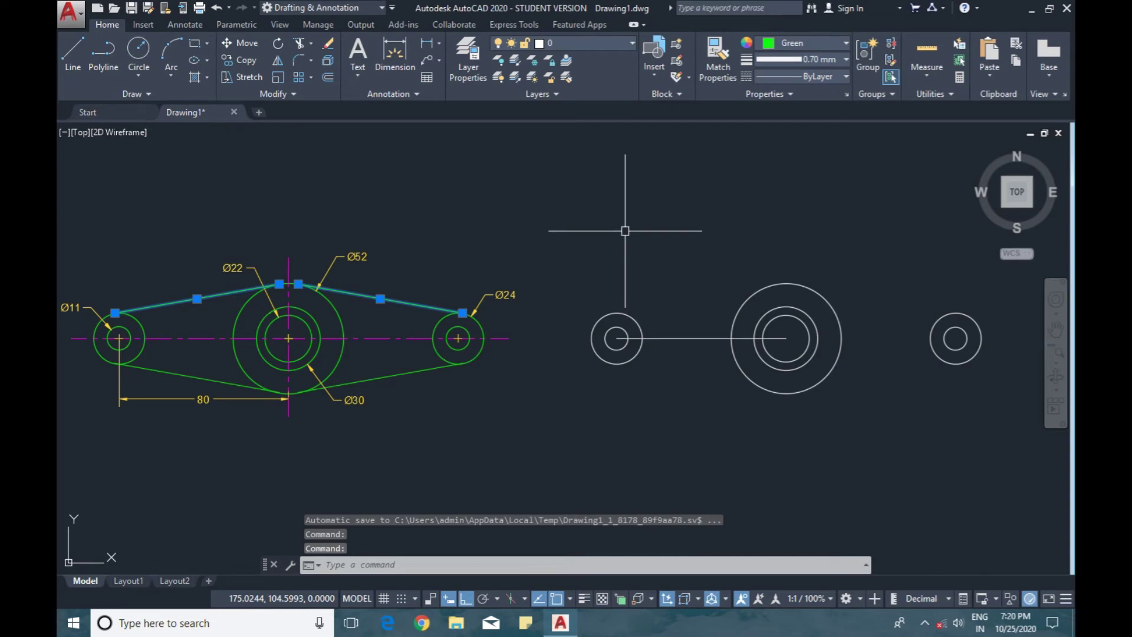
pyautogui.press('Escape')
pyautogui.write('l')
pyautogui.press('Return')
pyautogui.write('tan')
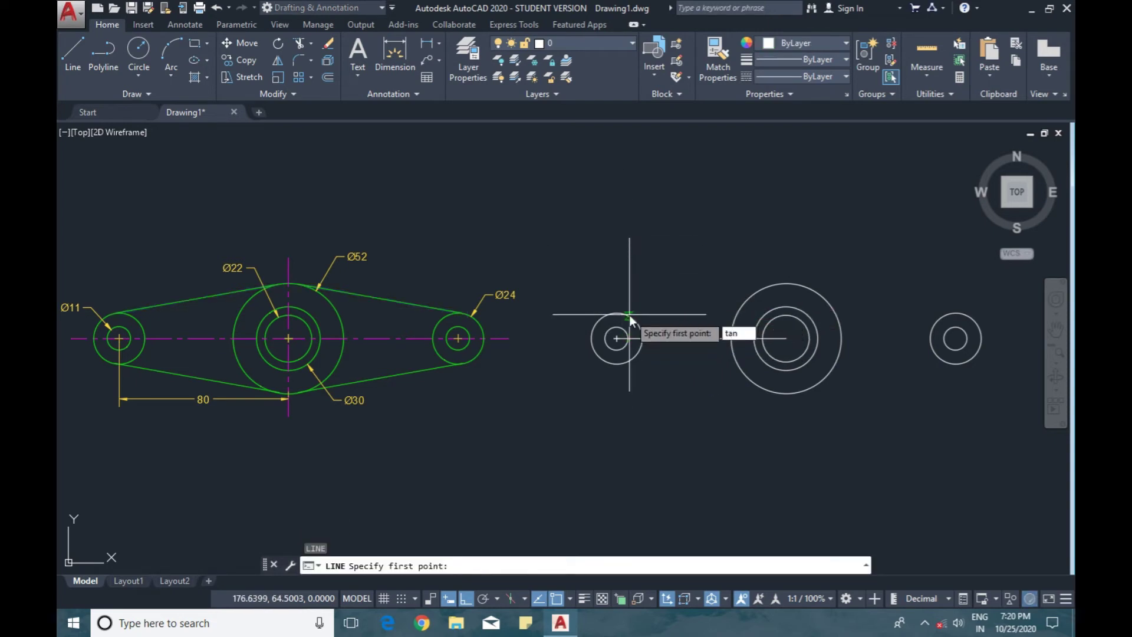
pyautogui.press('Return')
pyautogui.click(628, 319)
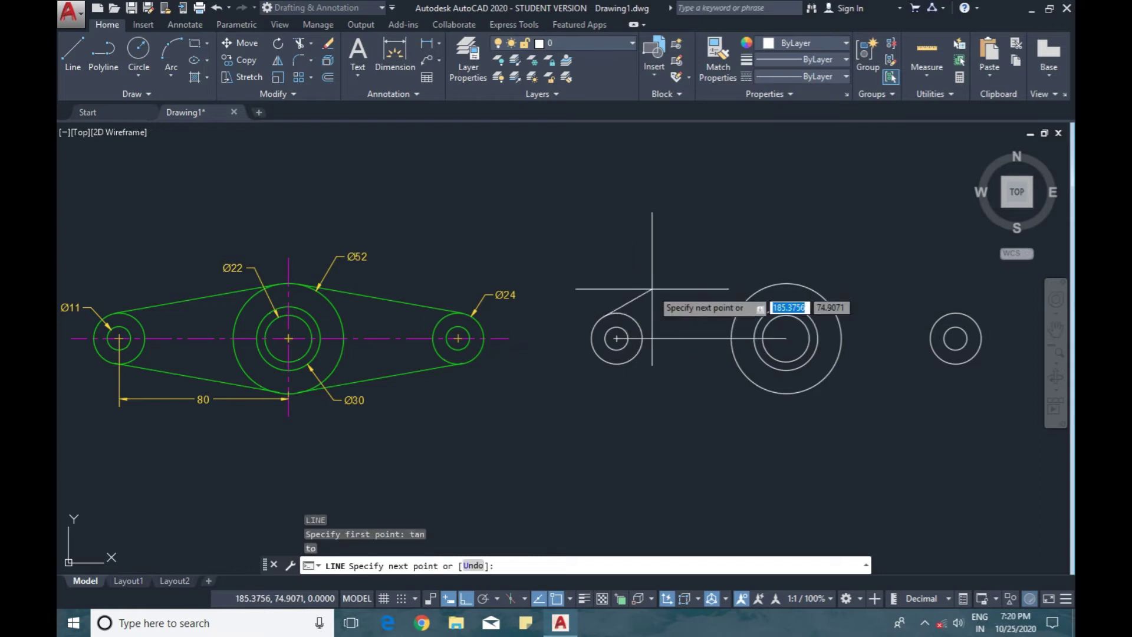
pyautogui.write('n')
pyautogui.press('Return')
pyautogui.click(758, 290)
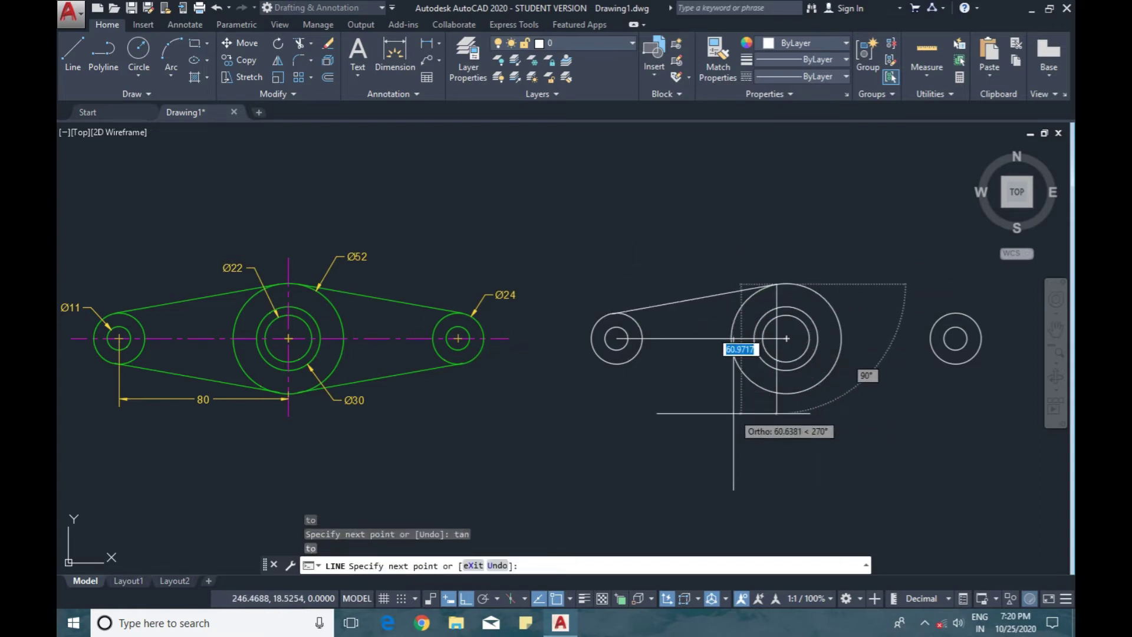
pyautogui.moveTo(765, 353); pyautogui.dragTo(662, 368, button='middle')
pyautogui.press('Escape')
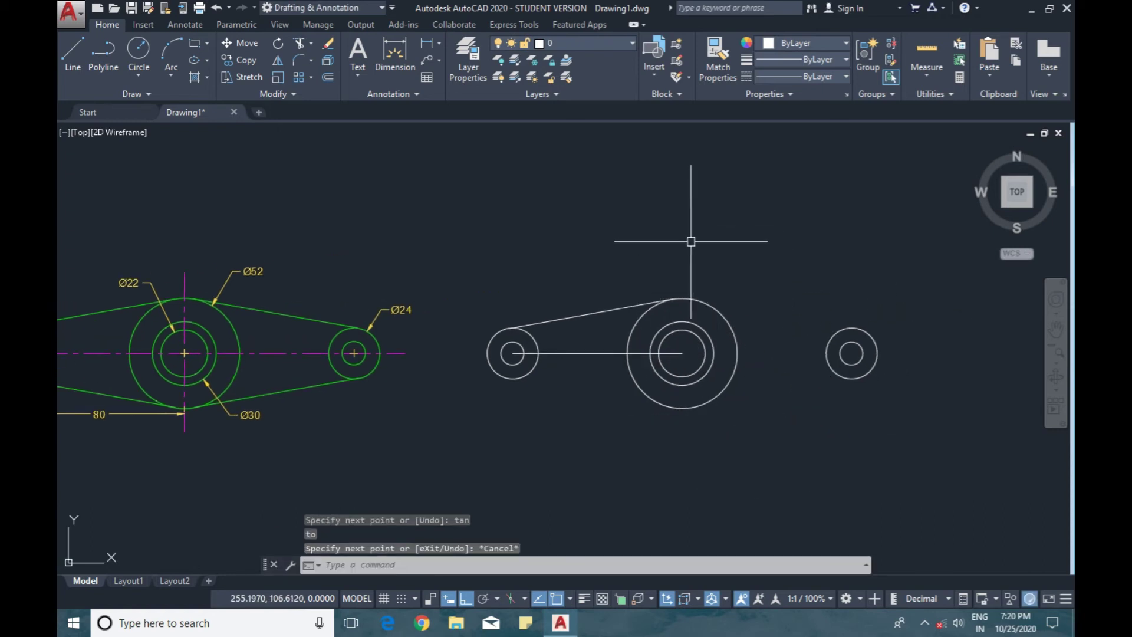
# Draw an upper tangent line from the Ø52 circle to the right Ø24 circle
pyautogui.press('Return')
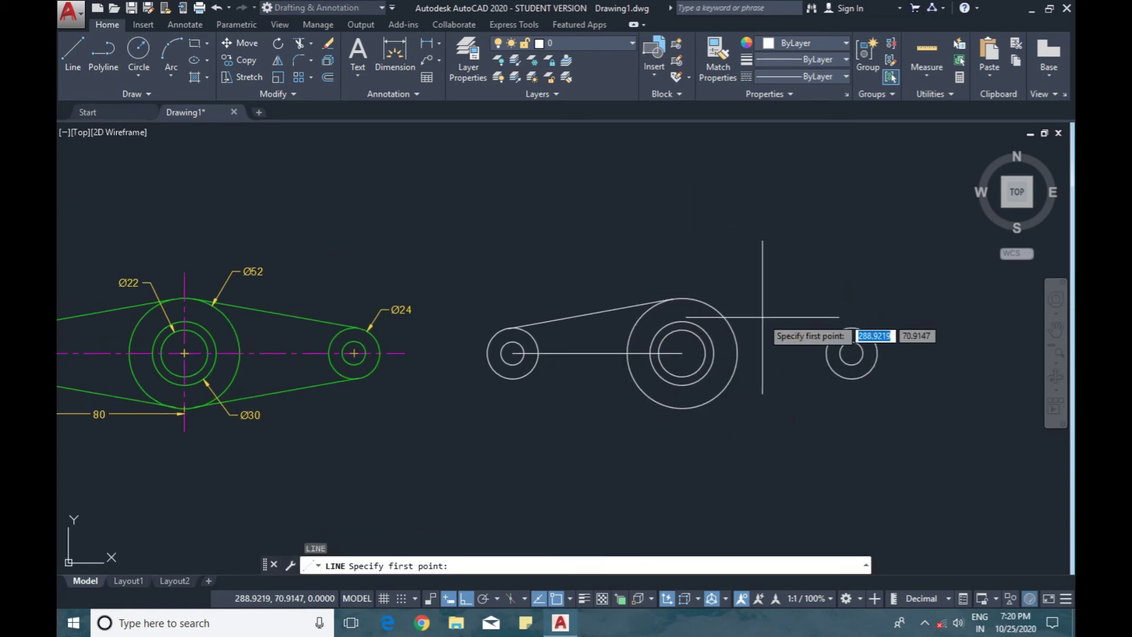
pyautogui.write('an')
pyautogui.press('Return')
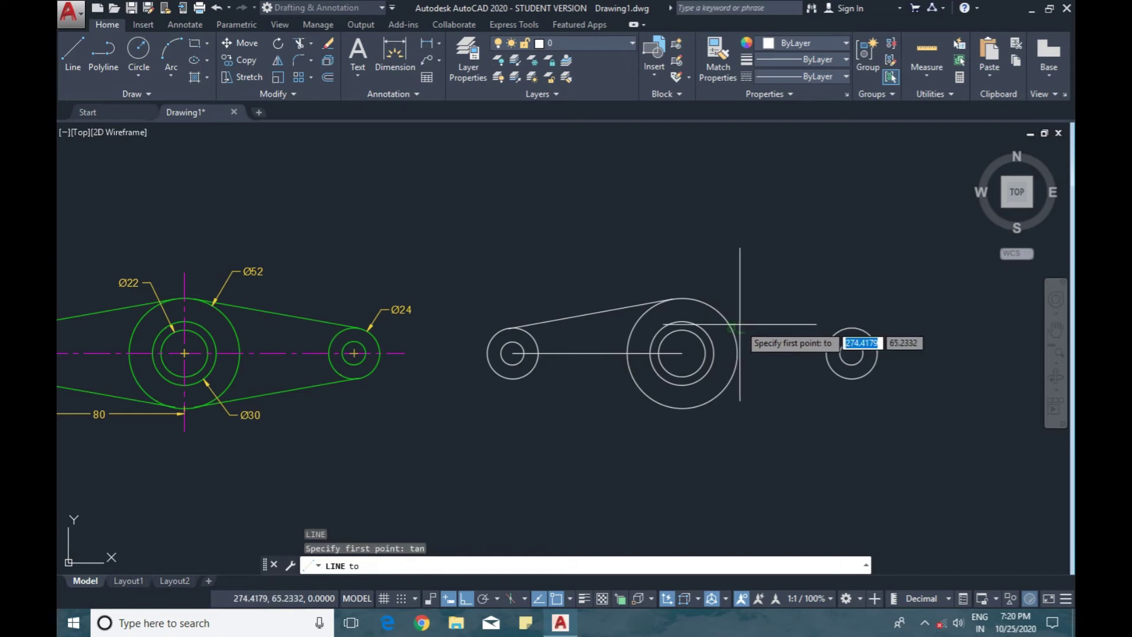
pyautogui.click(724, 317)
pyautogui.write('t')
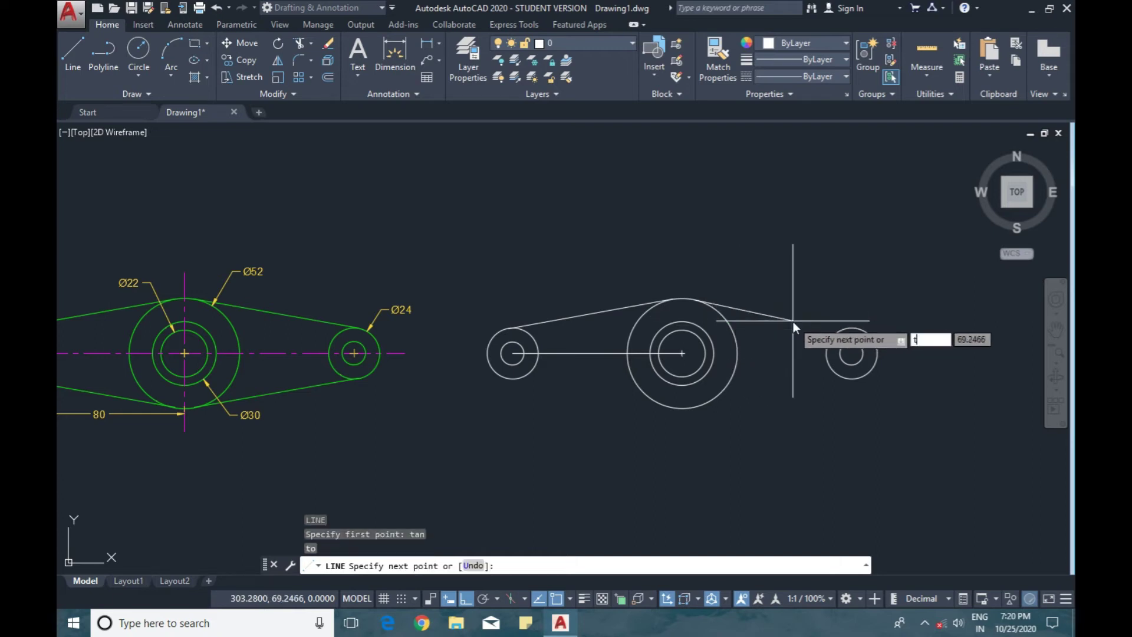
pyautogui.write('an')
pyautogui.press('Return')
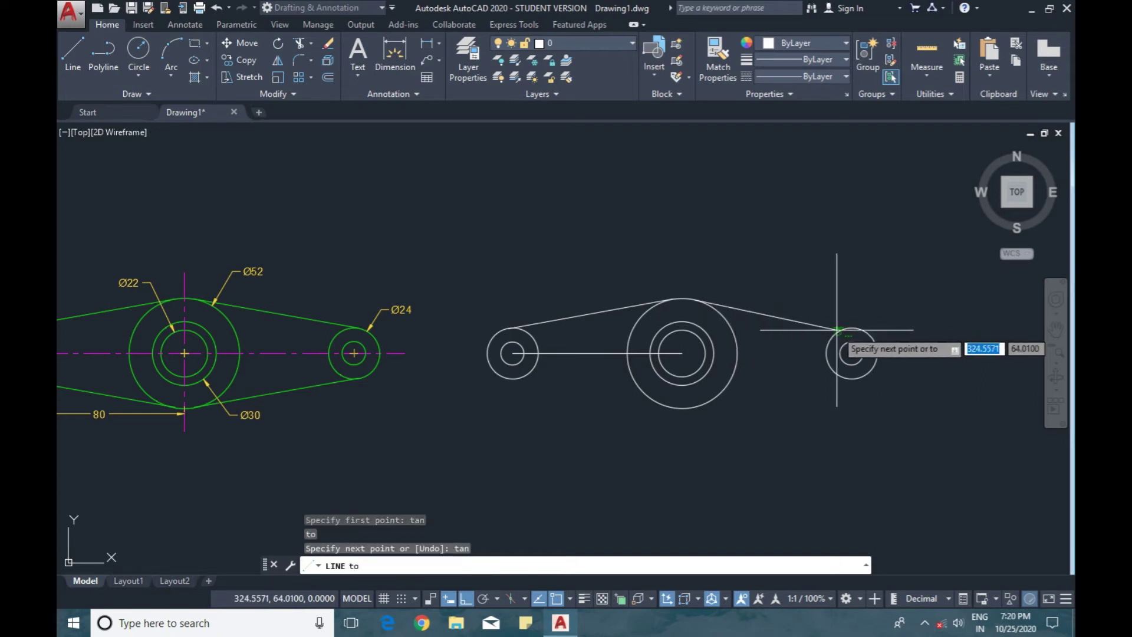
pyautogui.click(837, 330)
pyautogui.moveTo(697, 408); pyautogui.dragTo(753, 396, button='middle')
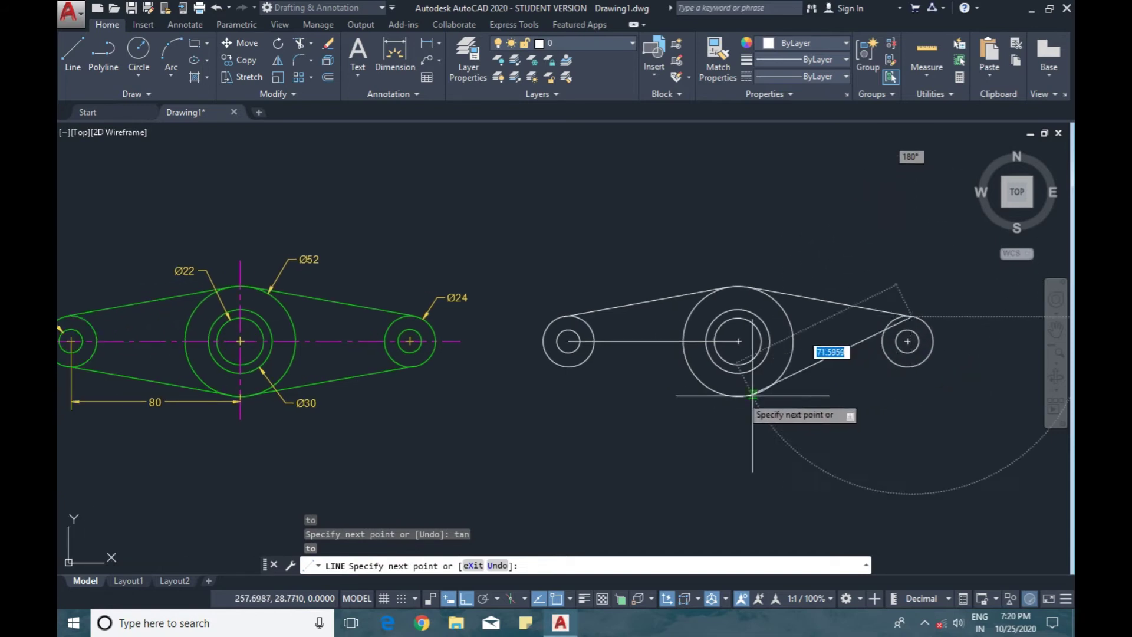
pyautogui.press('Escape')
pyautogui.click(627, 306)
pyautogui.click(797, 295)
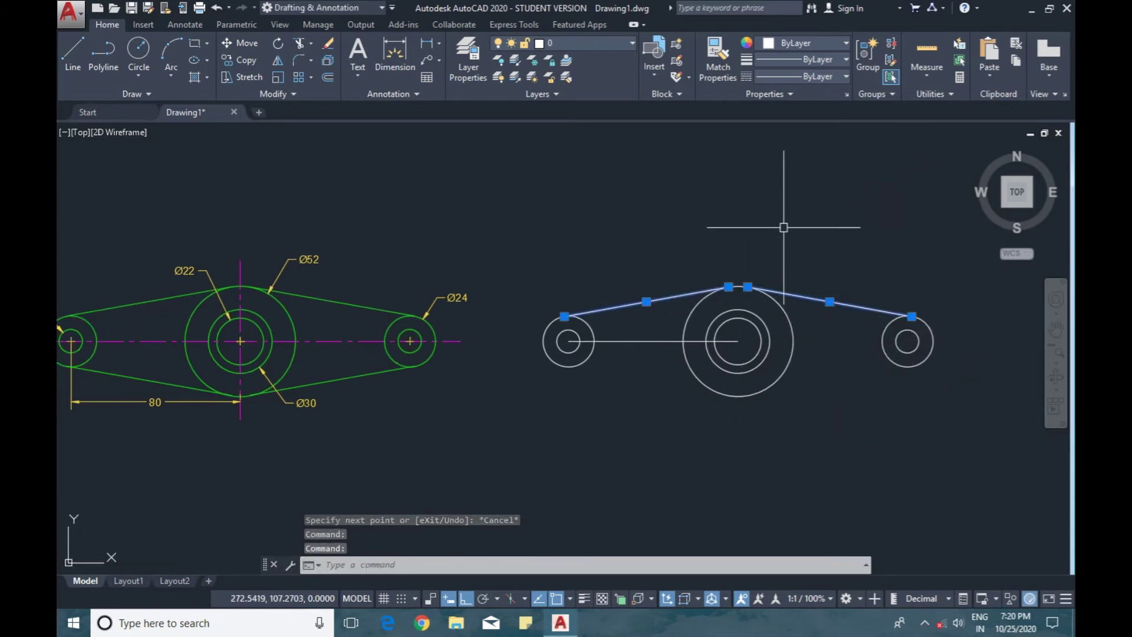
# Mirror both upper tangent lines about the end-hole centres' axis, keeping the originals
pyautogui.write('mi')
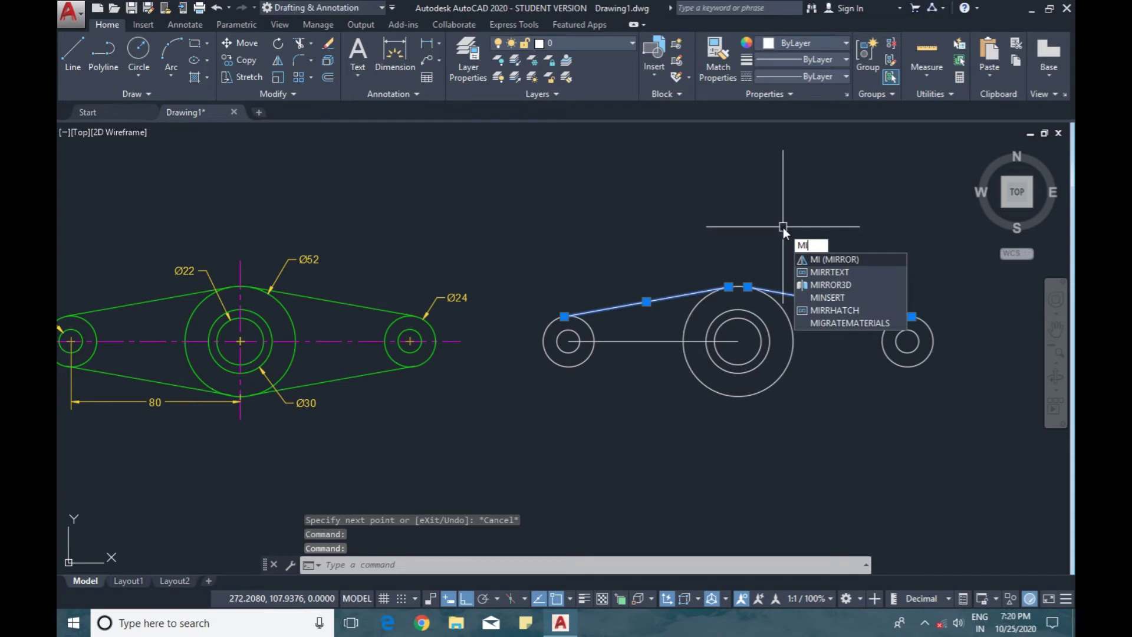
pyautogui.press('Return')
pyautogui.click(569, 340)
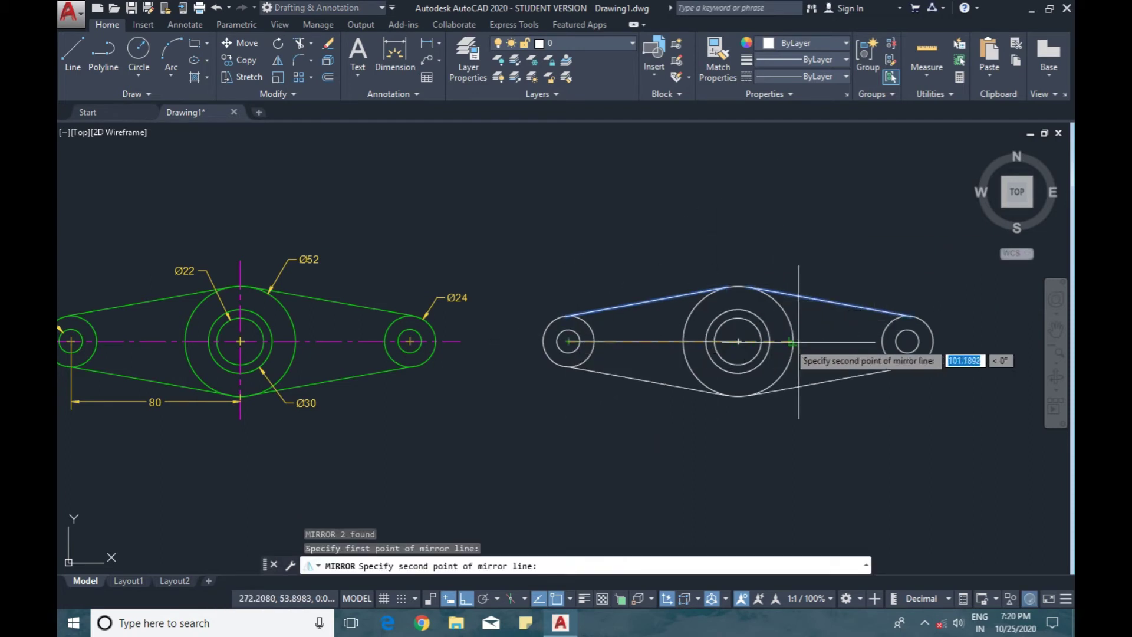
pyautogui.click(908, 341)
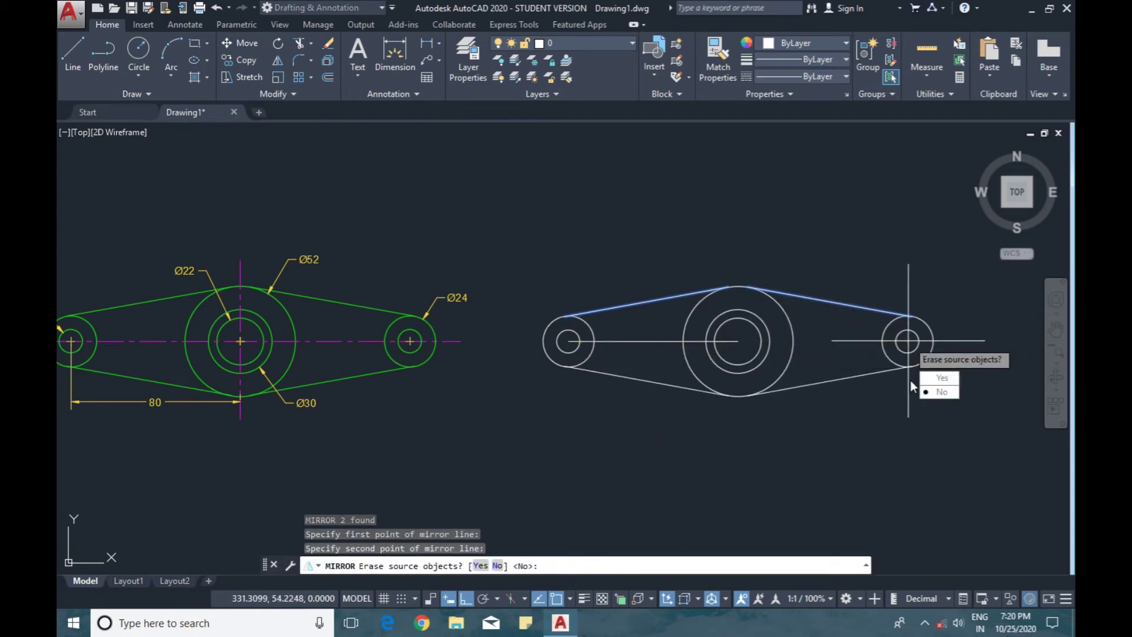
pyautogui.write('n')
pyautogui.press('Return')
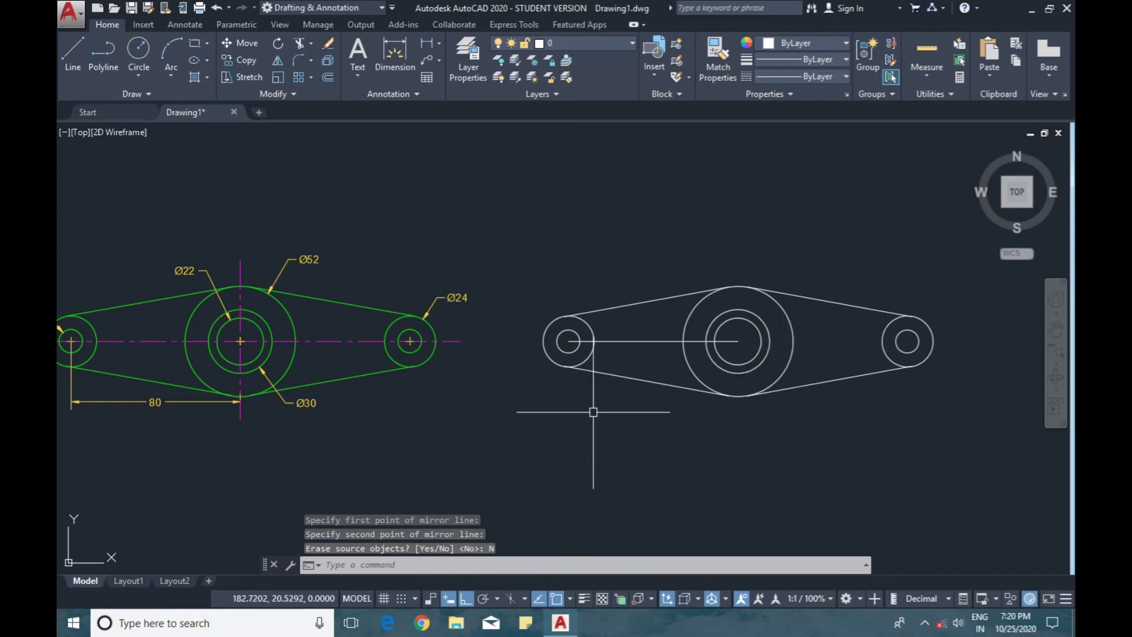
# Draw a horizontal centre line from the large circle's centre past the right circle
pyautogui.press('Return')
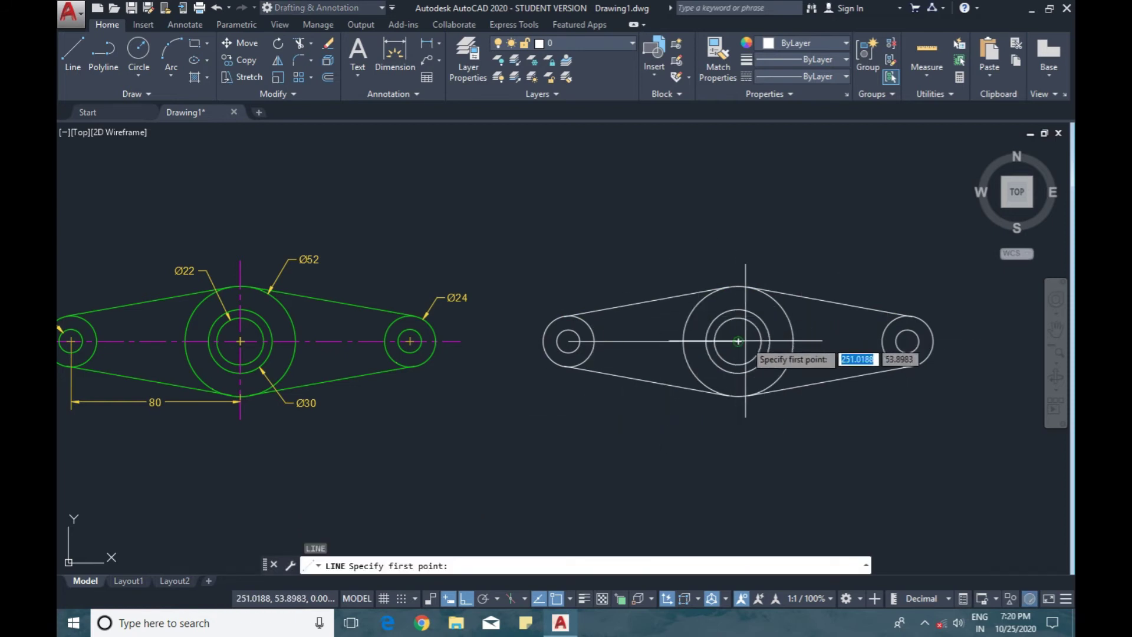
pyautogui.click(738, 341)
pyautogui.click(896, 341)
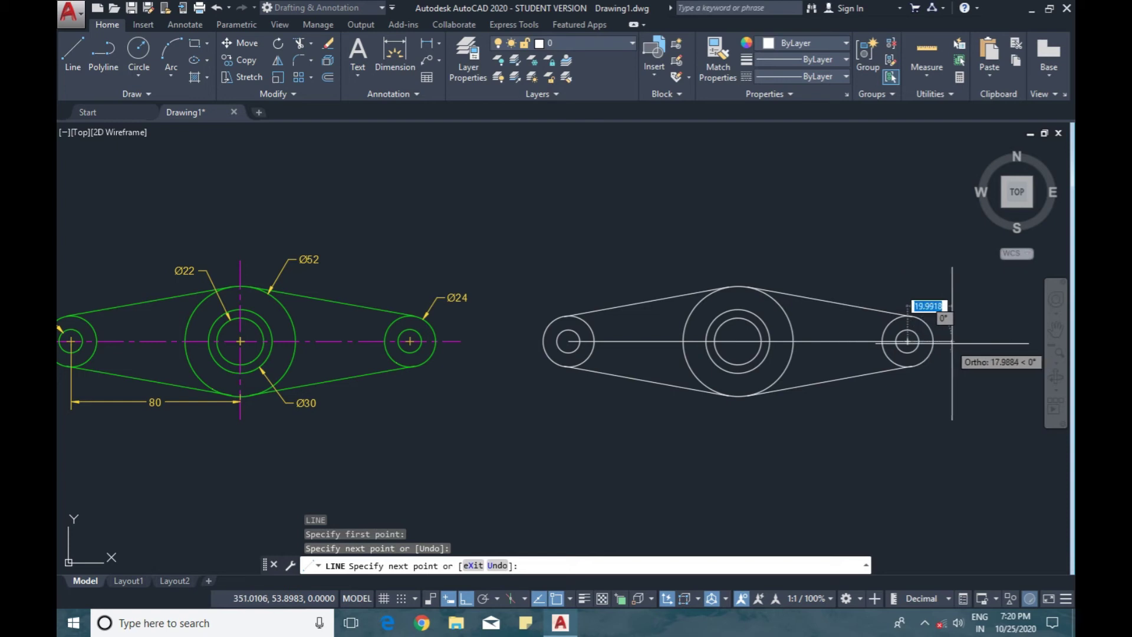
pyautogui.click(965, 341)
pyautogui.press('Escape')
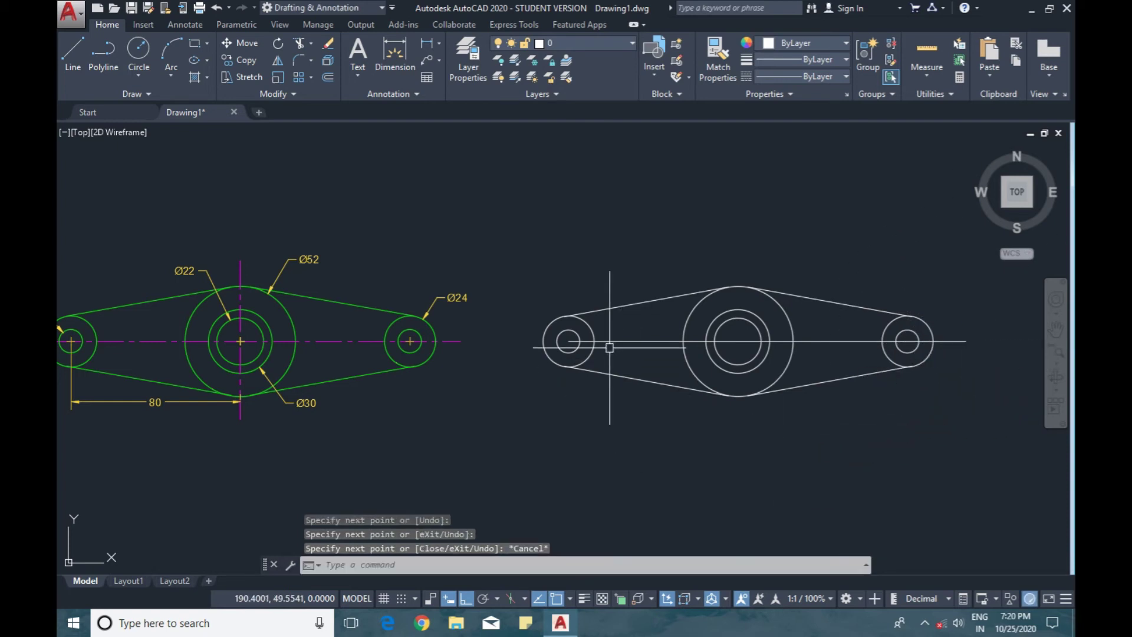
pyautogui.click(612, 341)
pyautogui.click(568, 341)
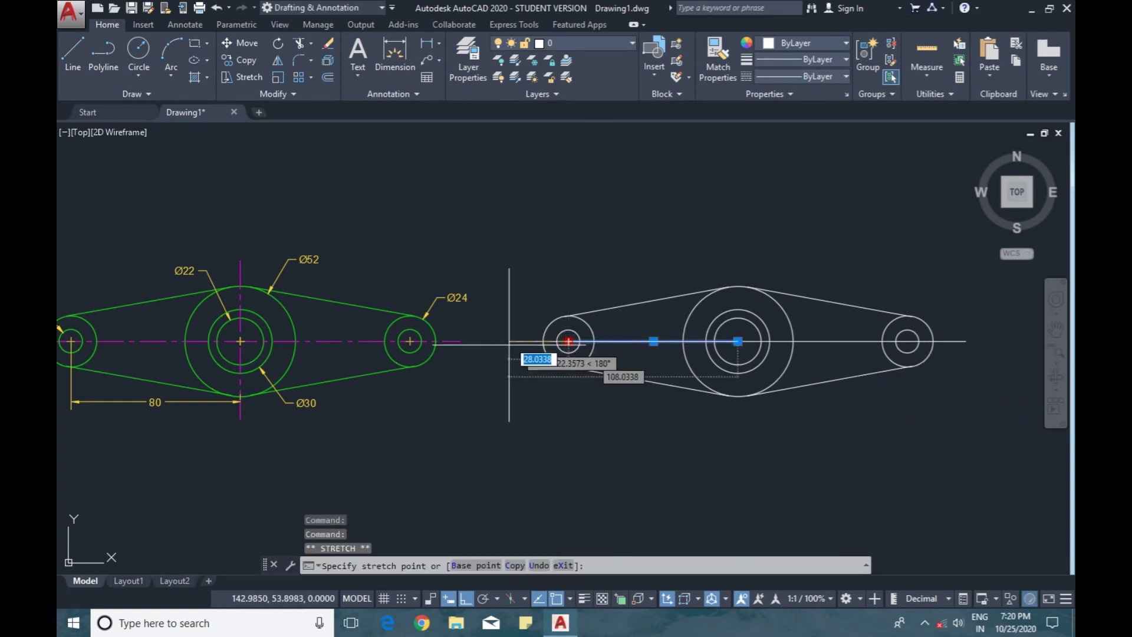
pyautogui.press('Escape')
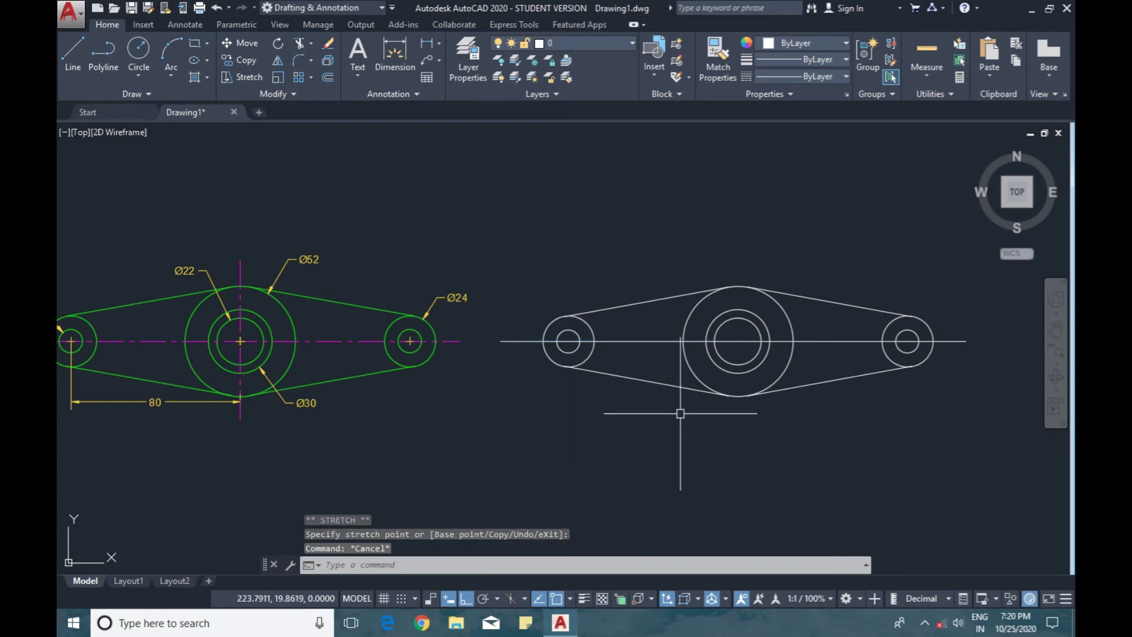
# Draw a vertical line through the large circle's centre and select the centre lines
pyautogui.write('l')
pyautogui.press('Return')
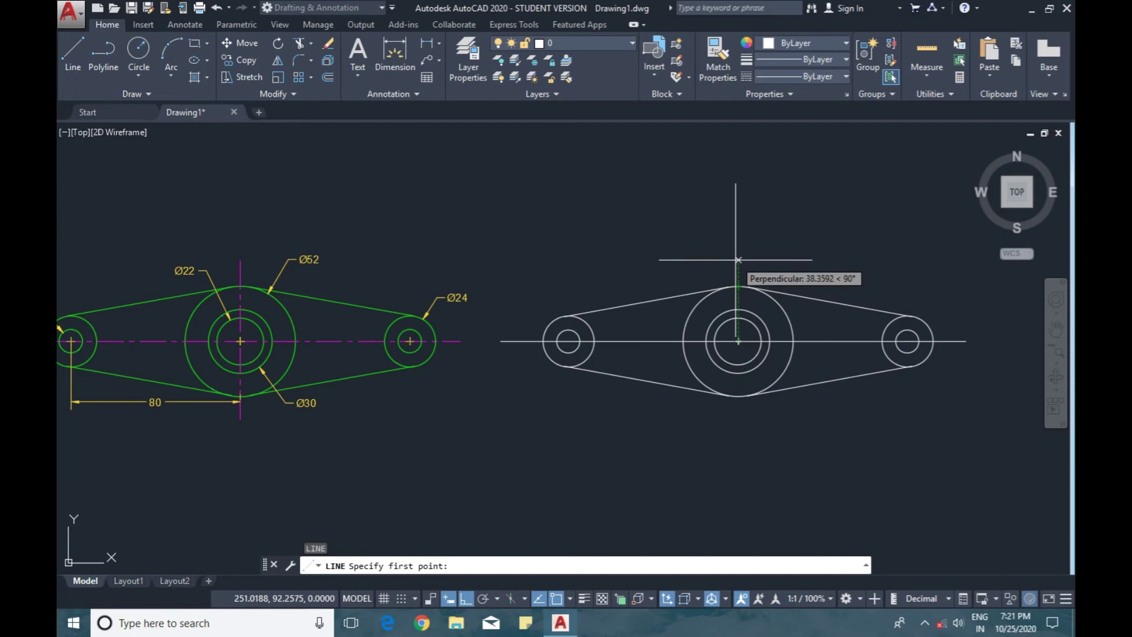
pyautogui.click(738, 262)
pyautogui.click(737, 423)
pyautogui.press('Escape')
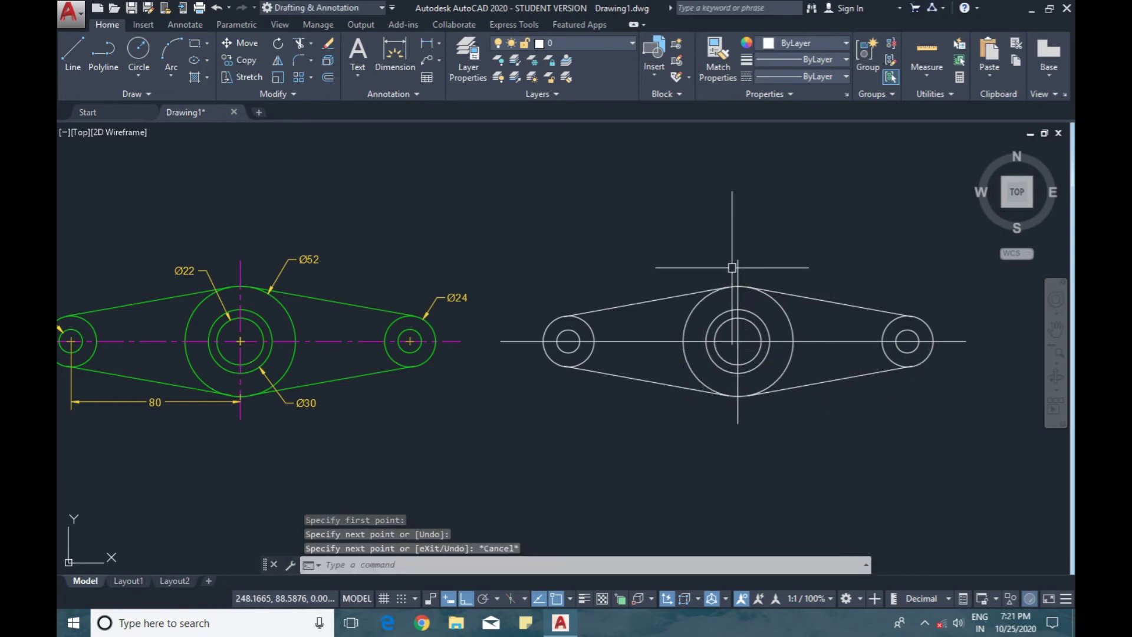
pyautogui.click(736, 266)
pyautogui.click(844, 341)
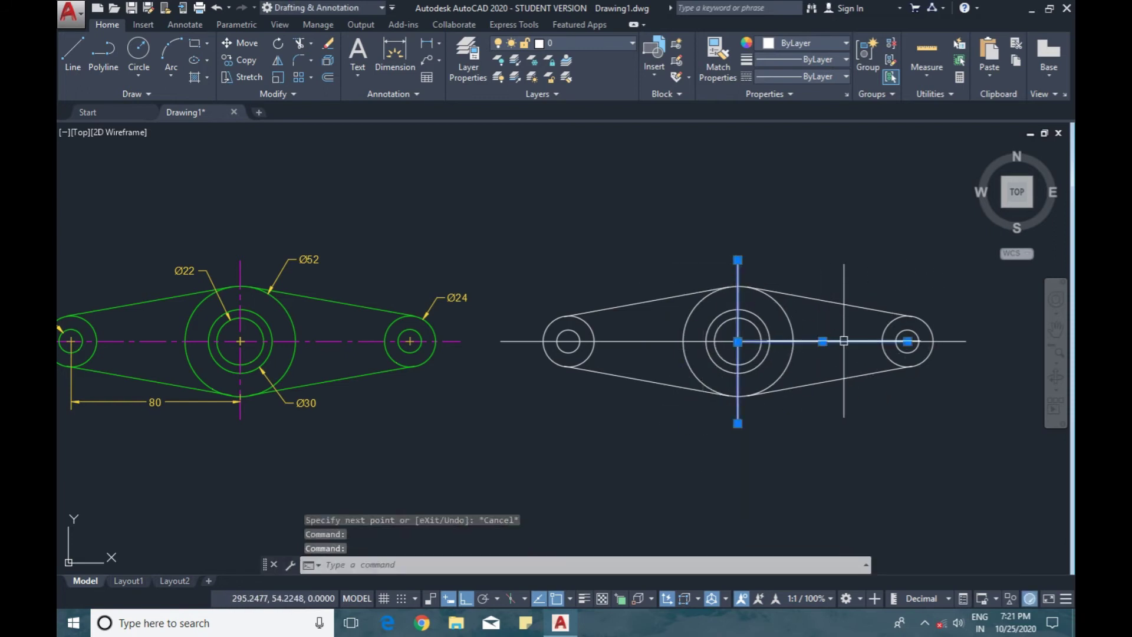
pyautogui.click(943, 341)
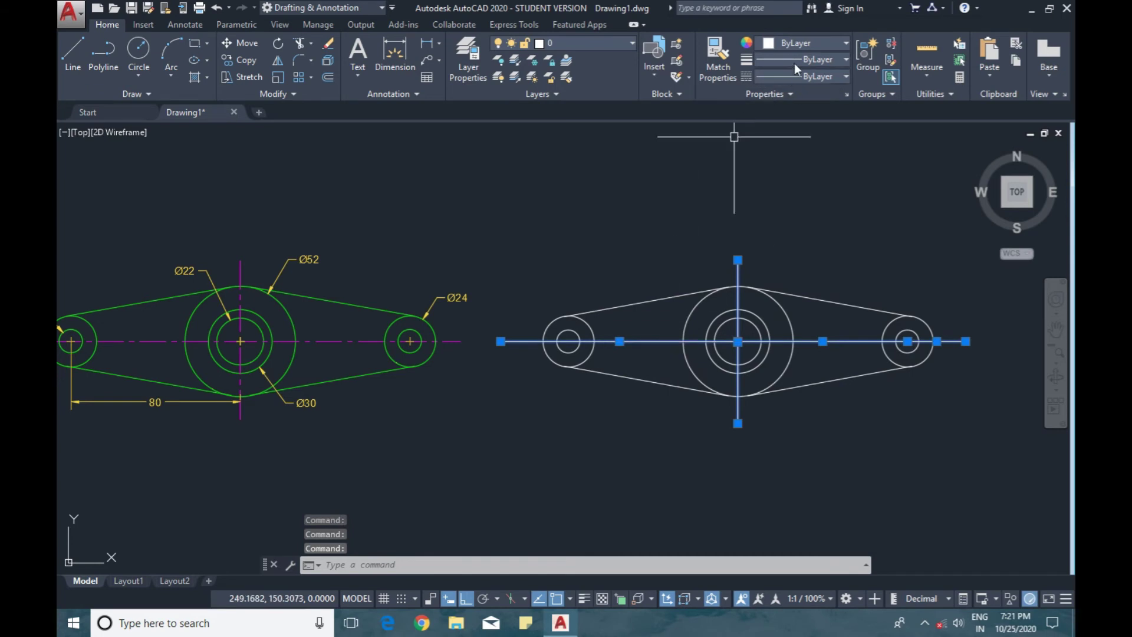
# Set the selected centre lines to CENTER linetype and Magenta colour
pyautogui.click(805, 73)
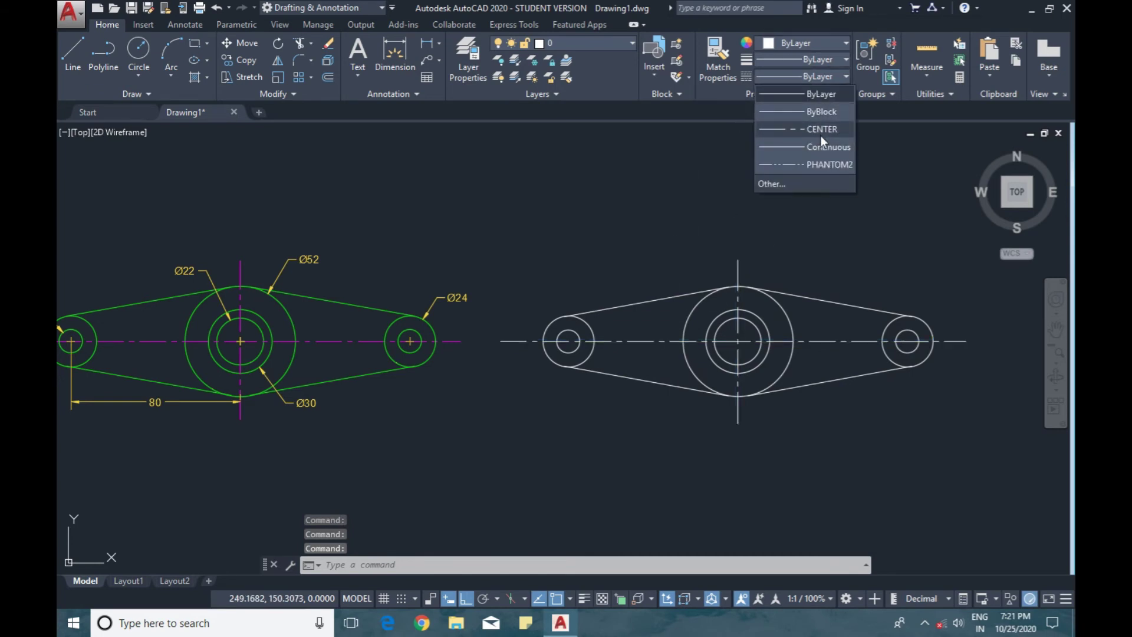
pyautogui.click(821, 130)
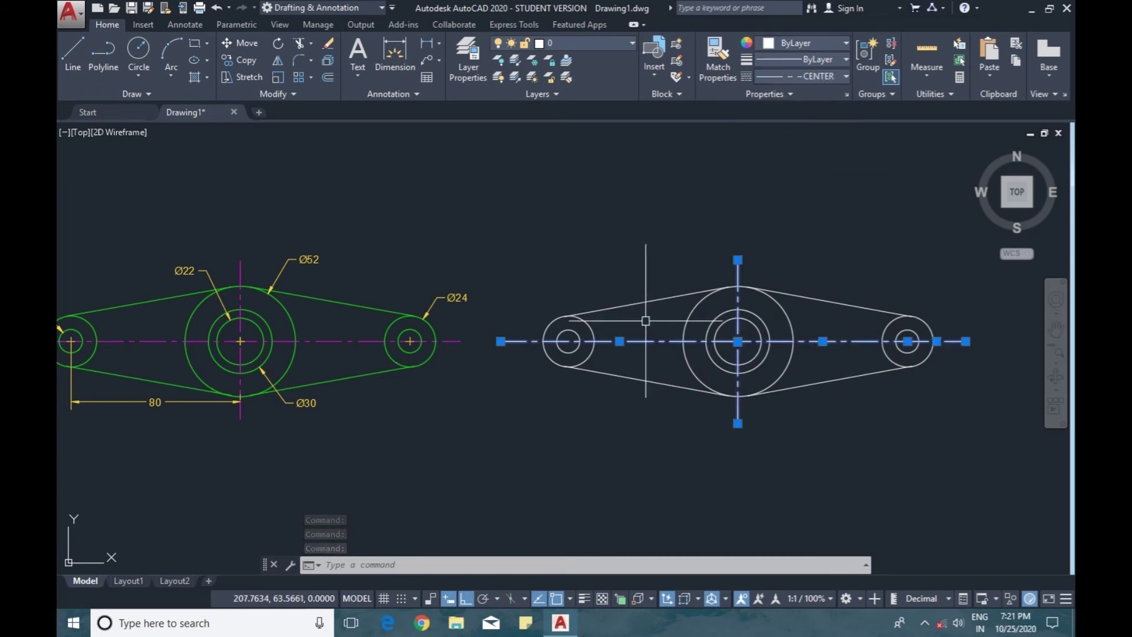
pyautogui.click(782, 41)
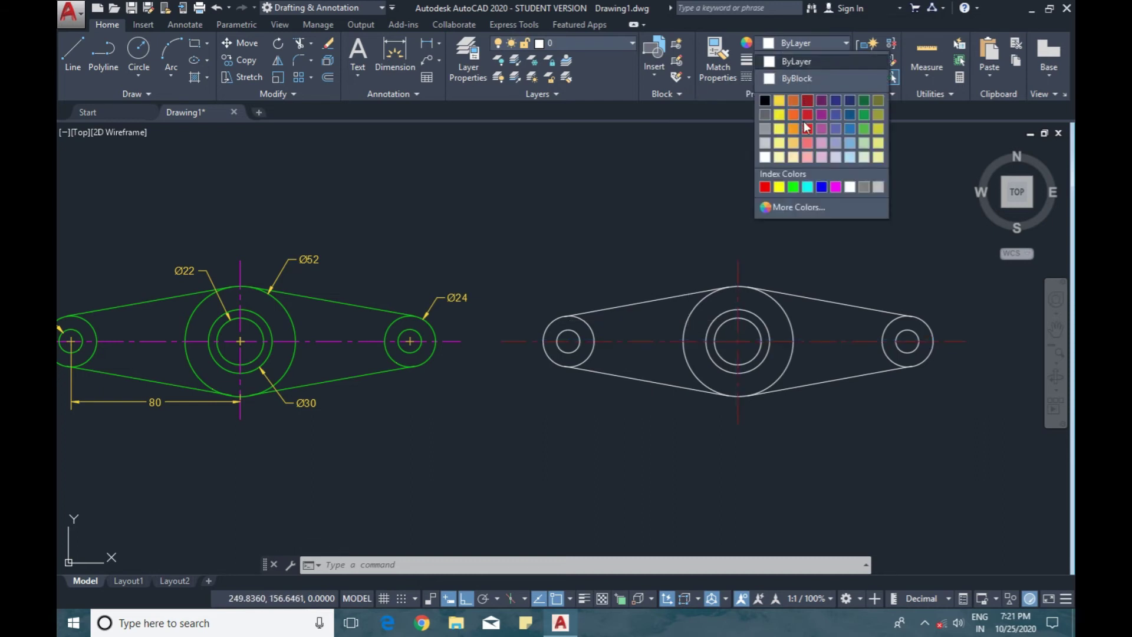
pyautogui.click(835, 187)
pyautogui.press('Escape')
# Colour the new lever's tangent lines and circles green
pyautogui.click(627, 306)
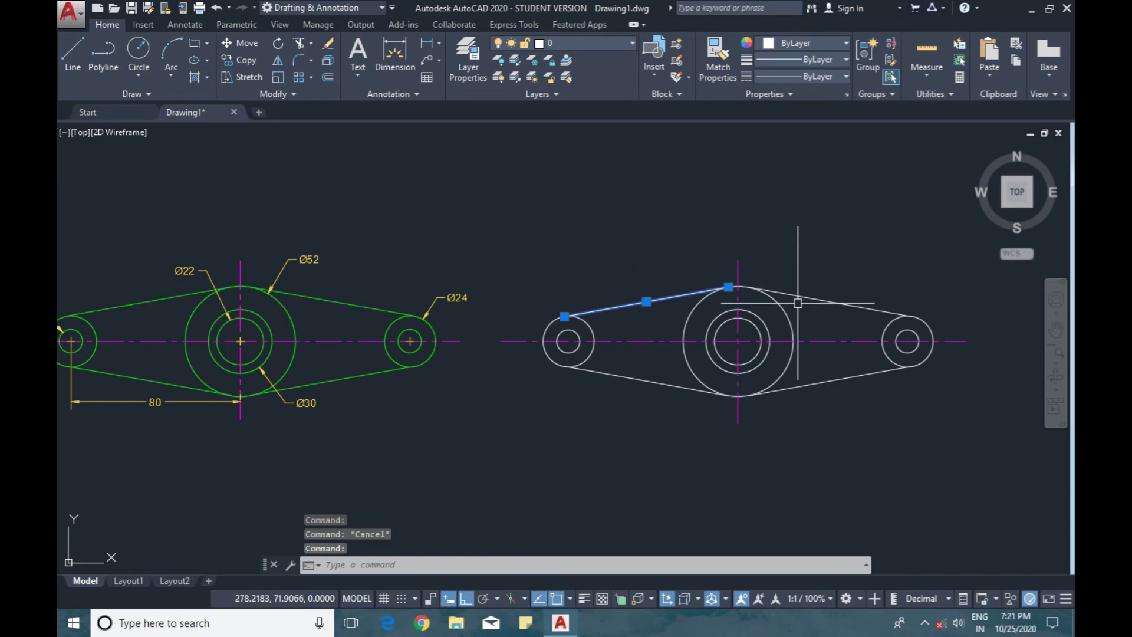
pyautogui.click(831, 303)
pyautogui.click(771, 325)
pyautogui.click(787, 318)
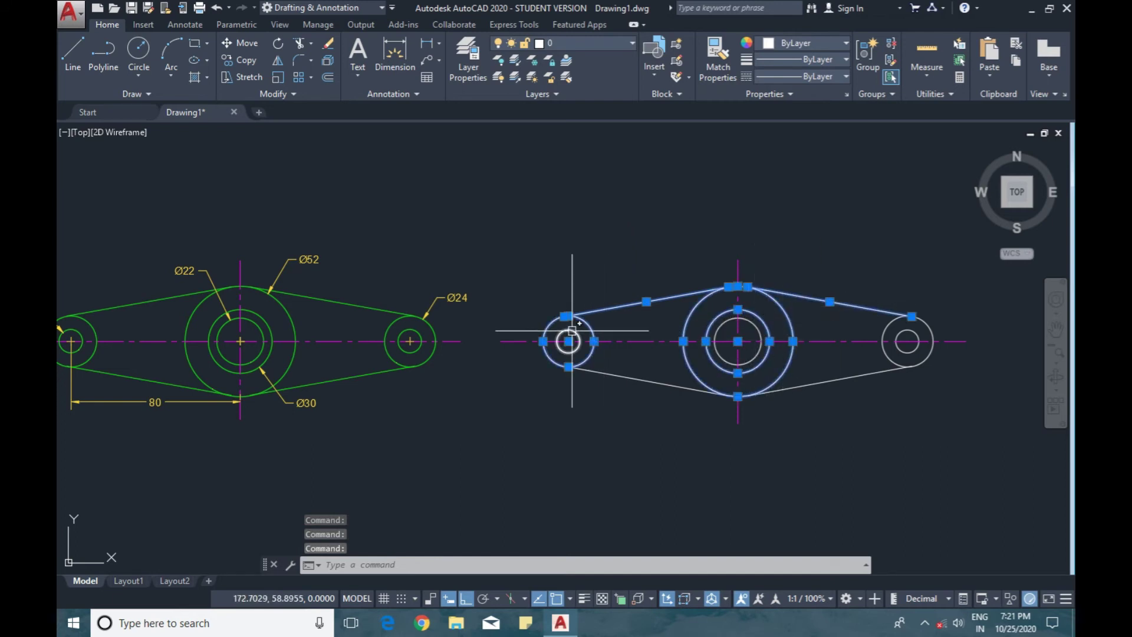
pyautogui.click(904, 331)
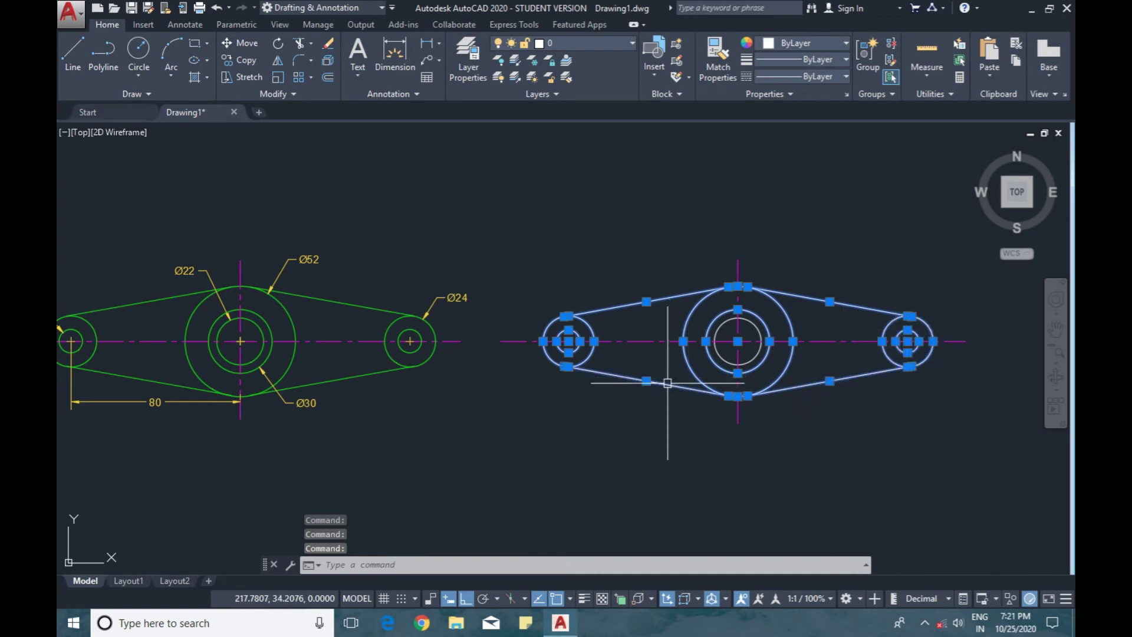
pyautogui.click(797, 39)
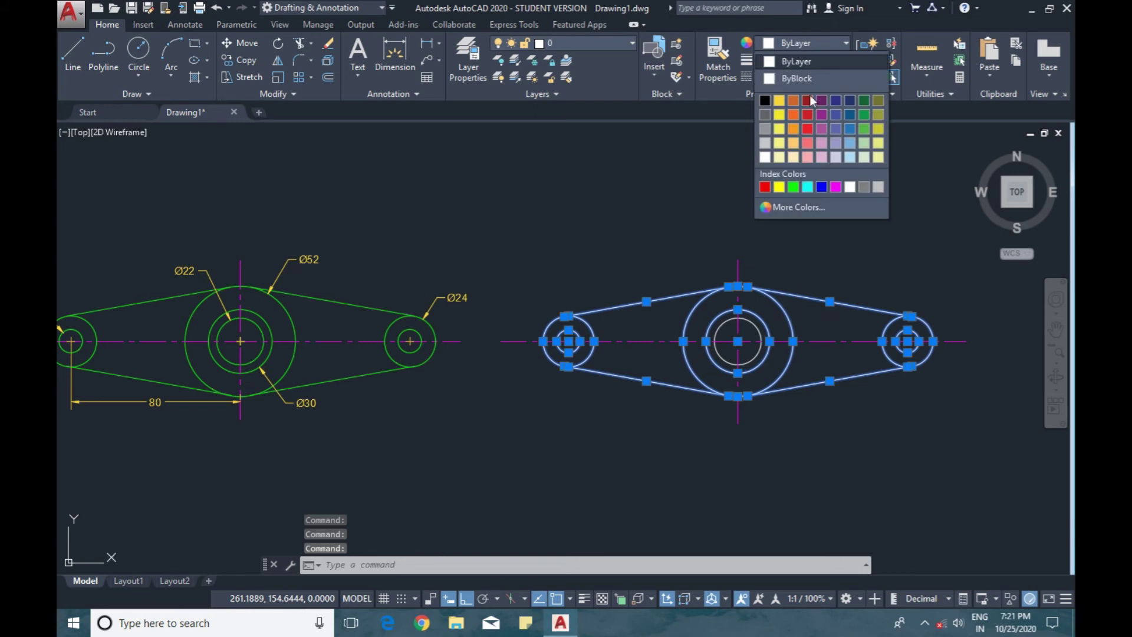
pyautogui.click(794, 187)
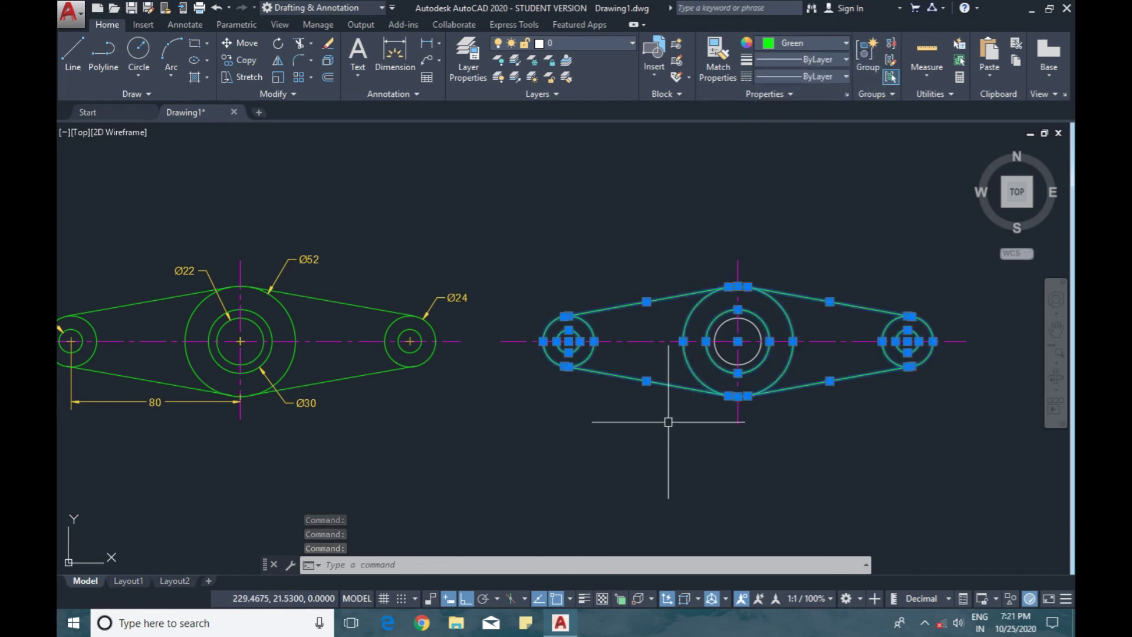
pyautogui.press('Escape')
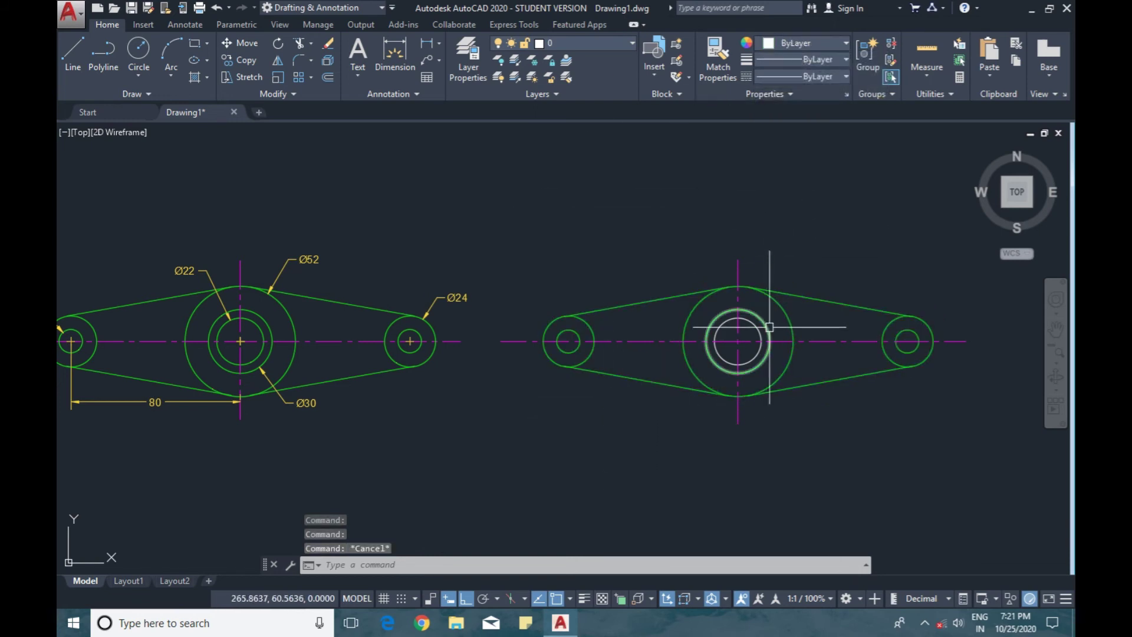
pyautogui.click(724, 326)
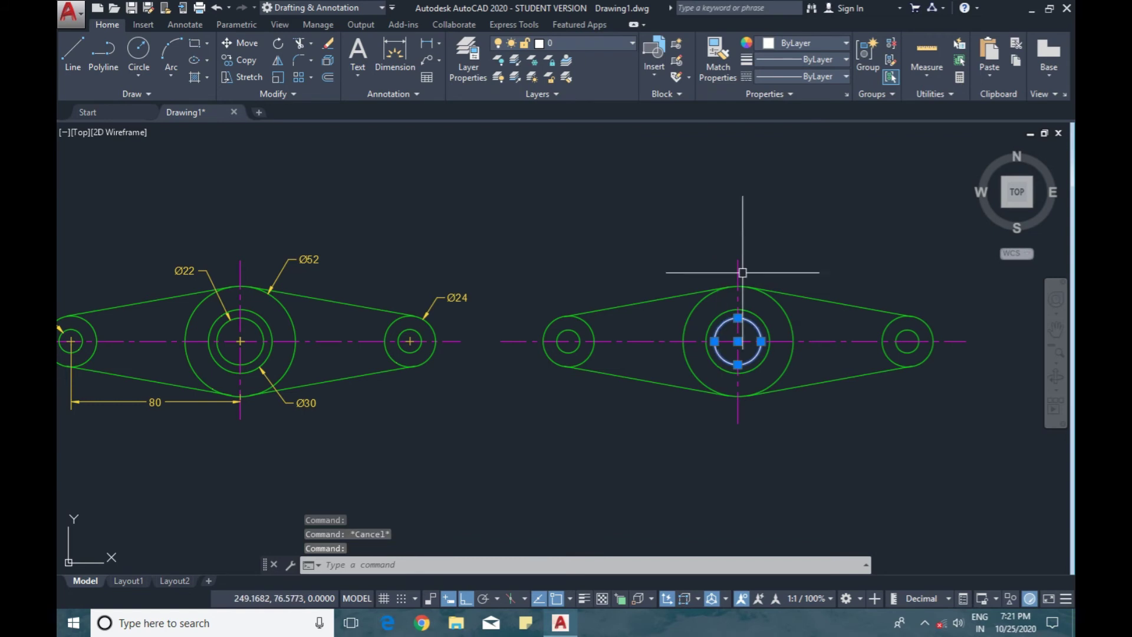
pyautogui.click(793, 41)
pyautogui.click(792, 185)
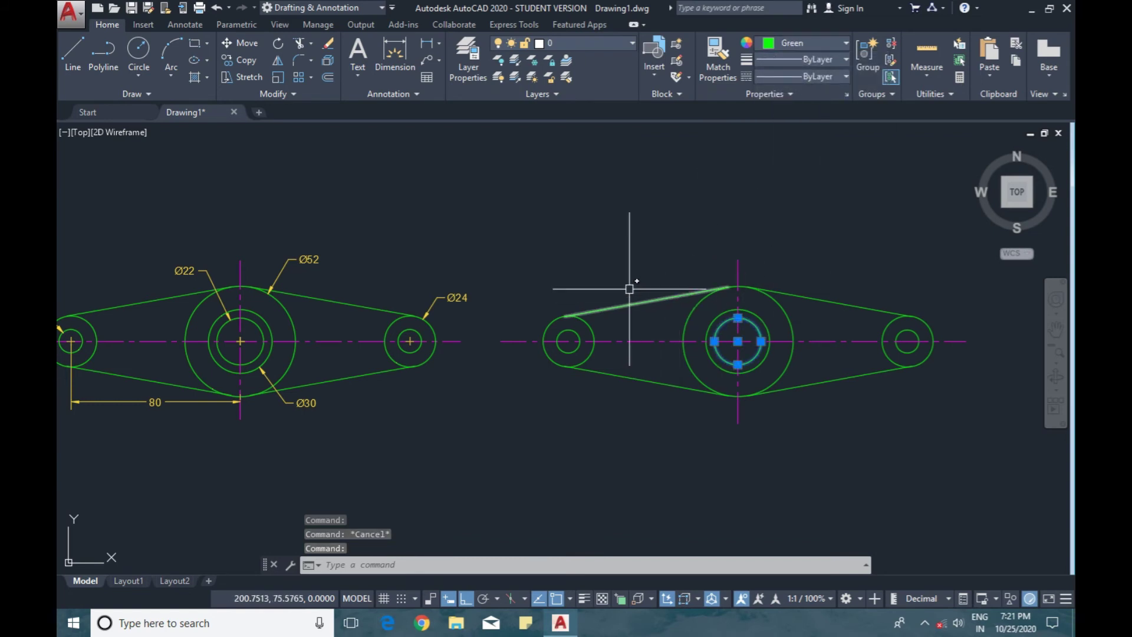
pyautogui.press('Escape')
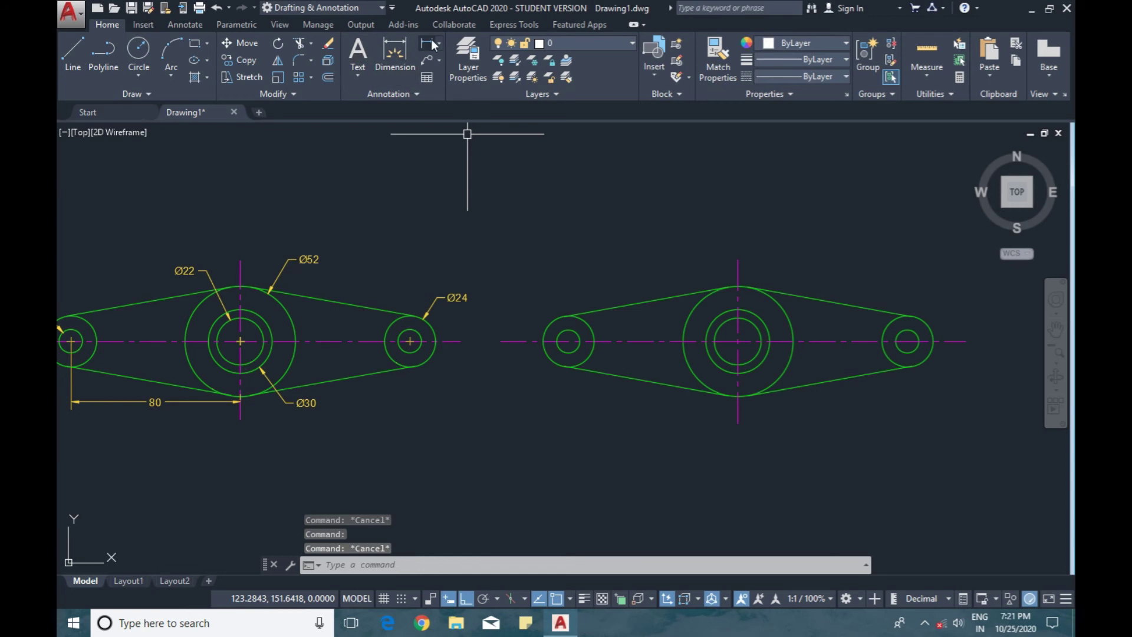
# Add an 80 linear dimension between the large circle and left hole centres
pyautogui.click(431, 39)
pyautogui.click(738, 342)
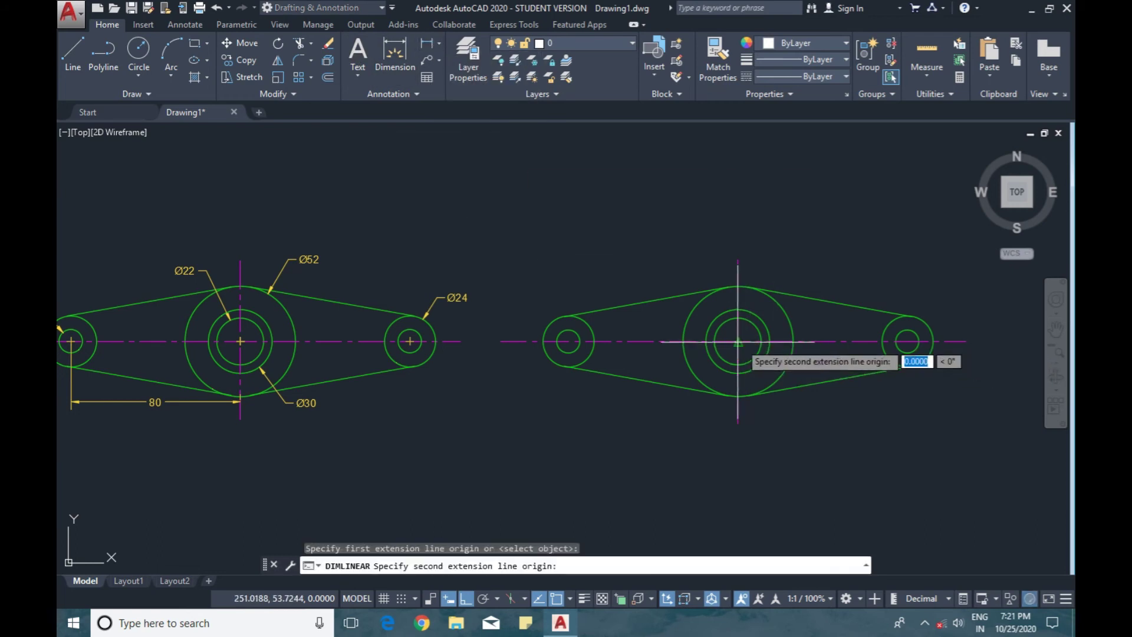
pyautogui.click(568, 342)
pyautogui.click(573, 419)
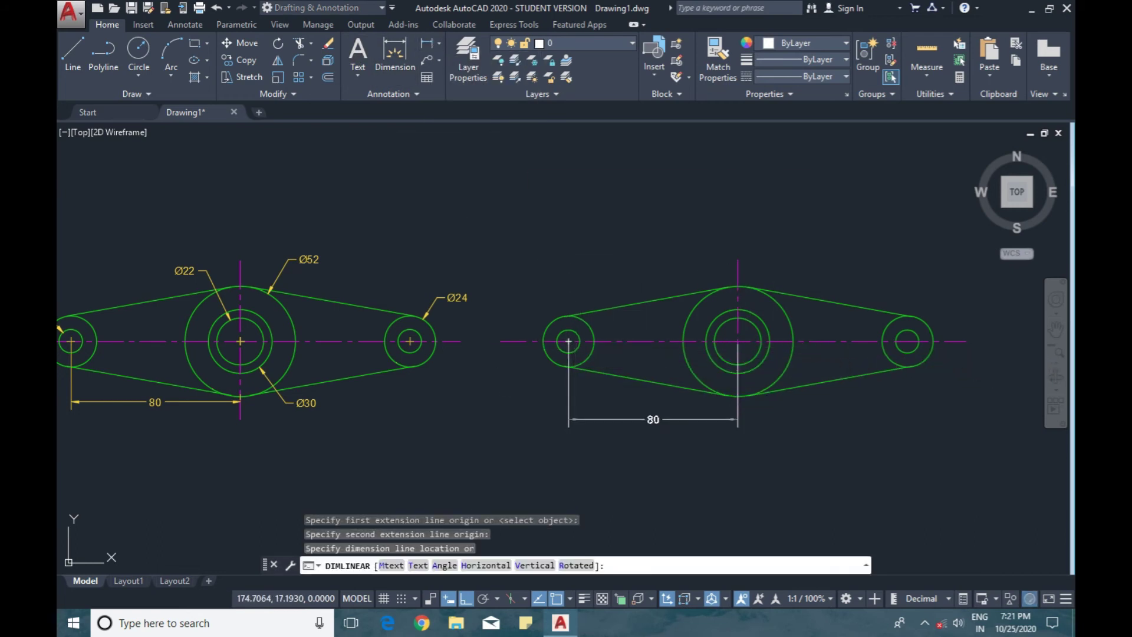
pyautogui.click(437, 44)
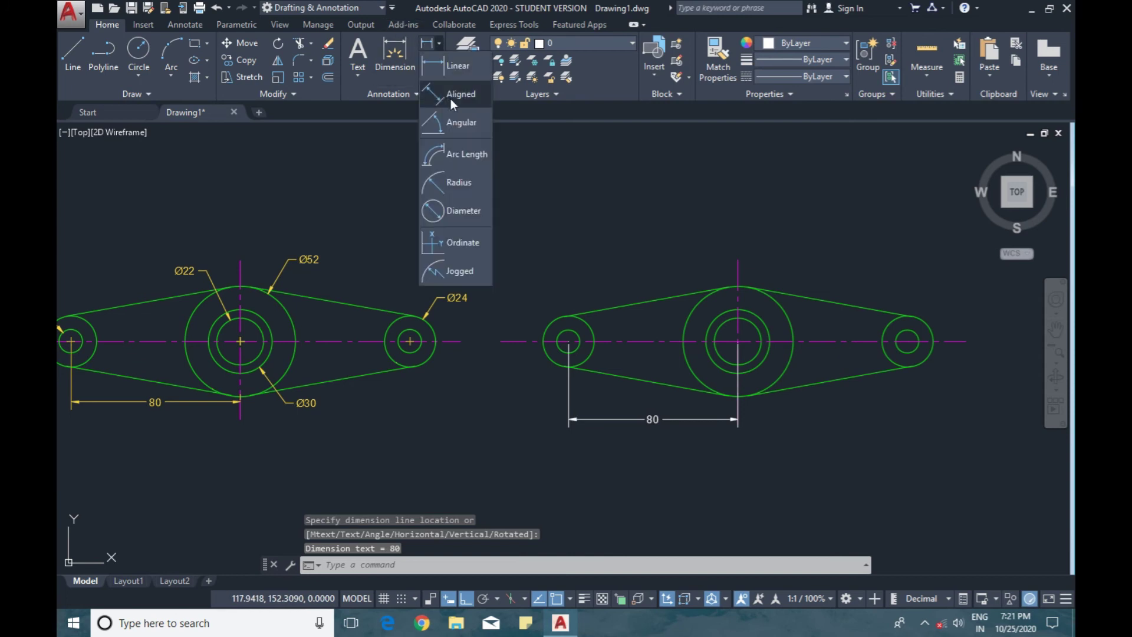
# Dimension the central circles with Ø52 and Ø30 diameter labels above the part
pyautogui.click(458, 211)
pyautogui.click(788, 319)
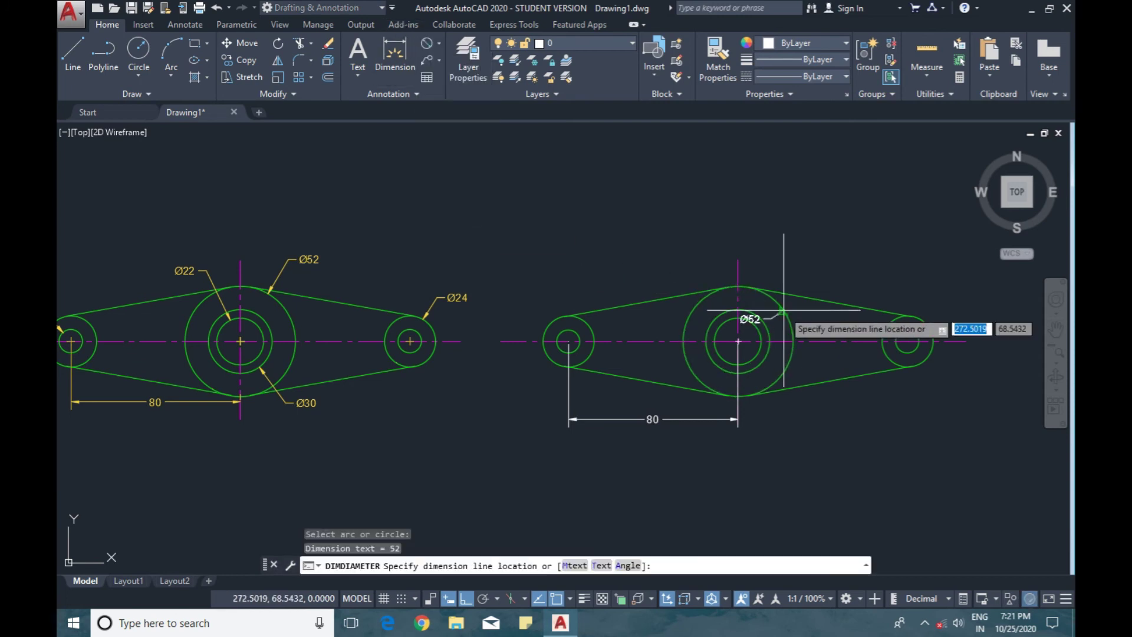
pyautogui.click(793, 257)
pyautogui.press('Return')
pyautogui.click(715, 316)
pyautogui.click(686, 264)
pyautogui.press('Return')
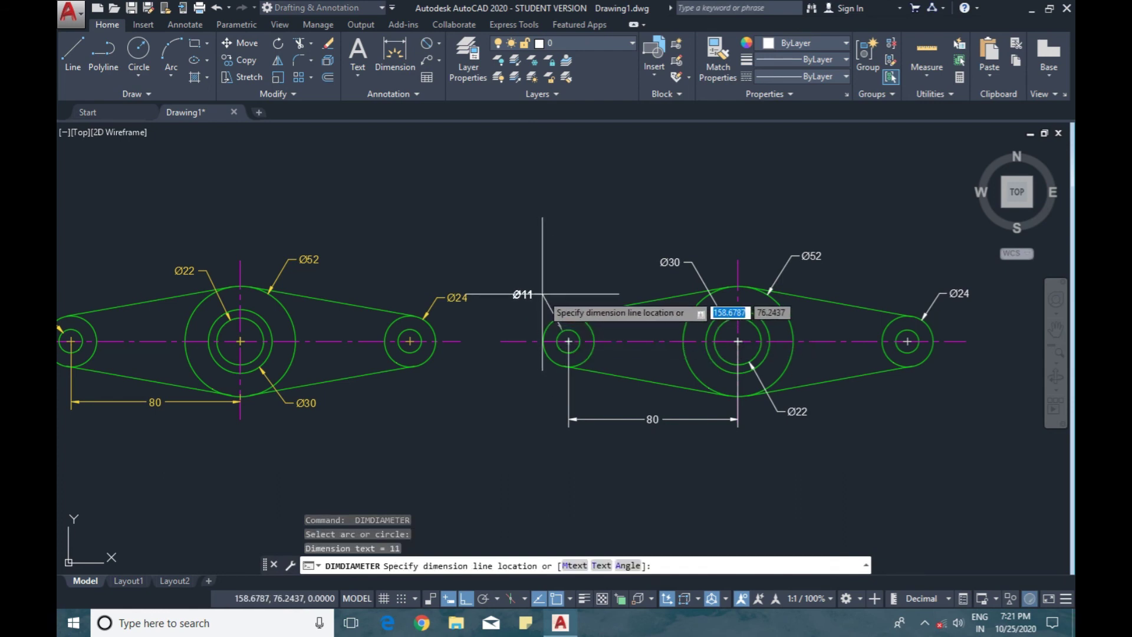
pyautogui.moveTo(474, 446); pyautogui.dragTo(537, 457, button='middle')
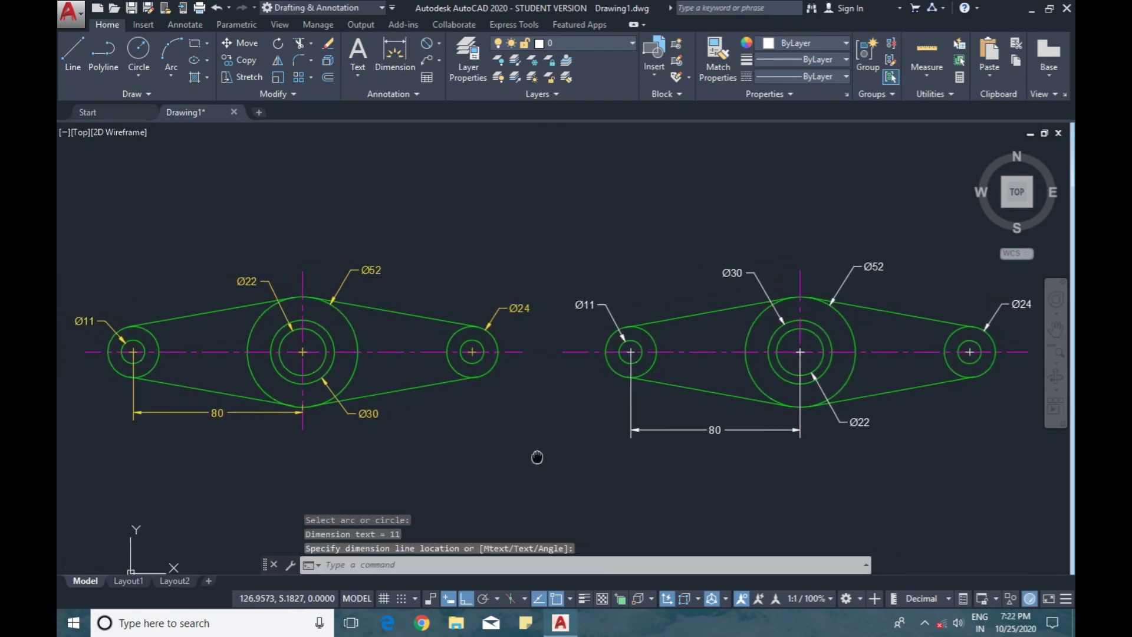